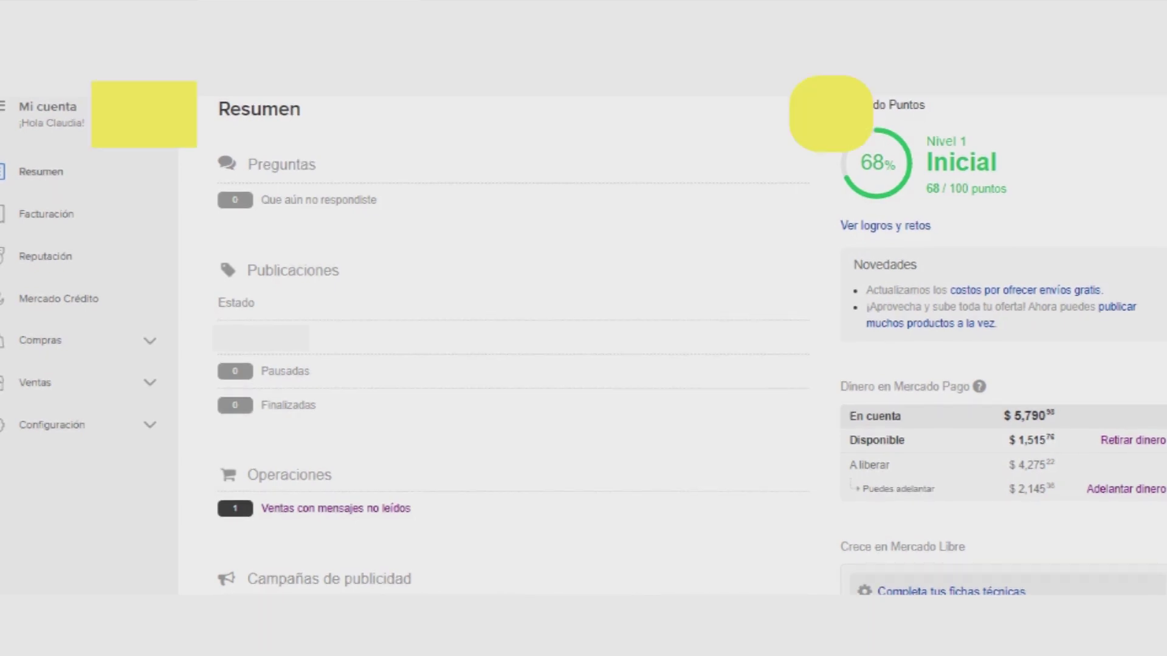
- Include the offered advance in the withdrawal from the available Mercado Pago money
{"action": "scroll", "coordinate": [583, 346], "scroll_direction": "up", "scroll_amount": 3}
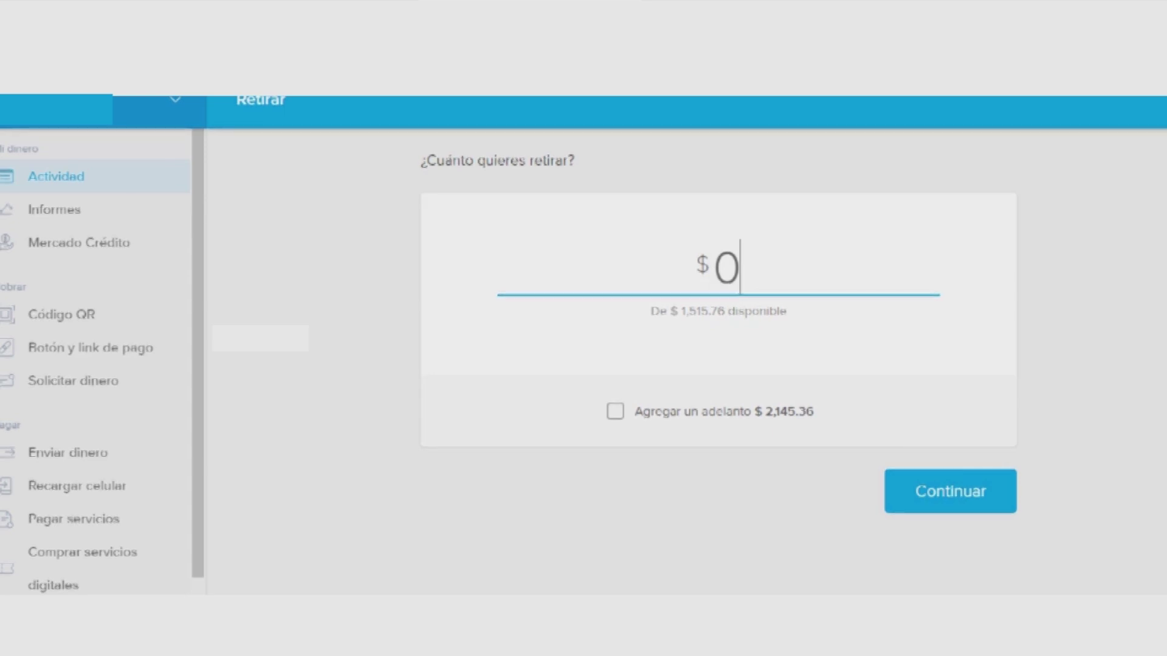
{"action": "left_click_drag", "start_coordinate": [724, 311], "coordinate": [680, 311]}
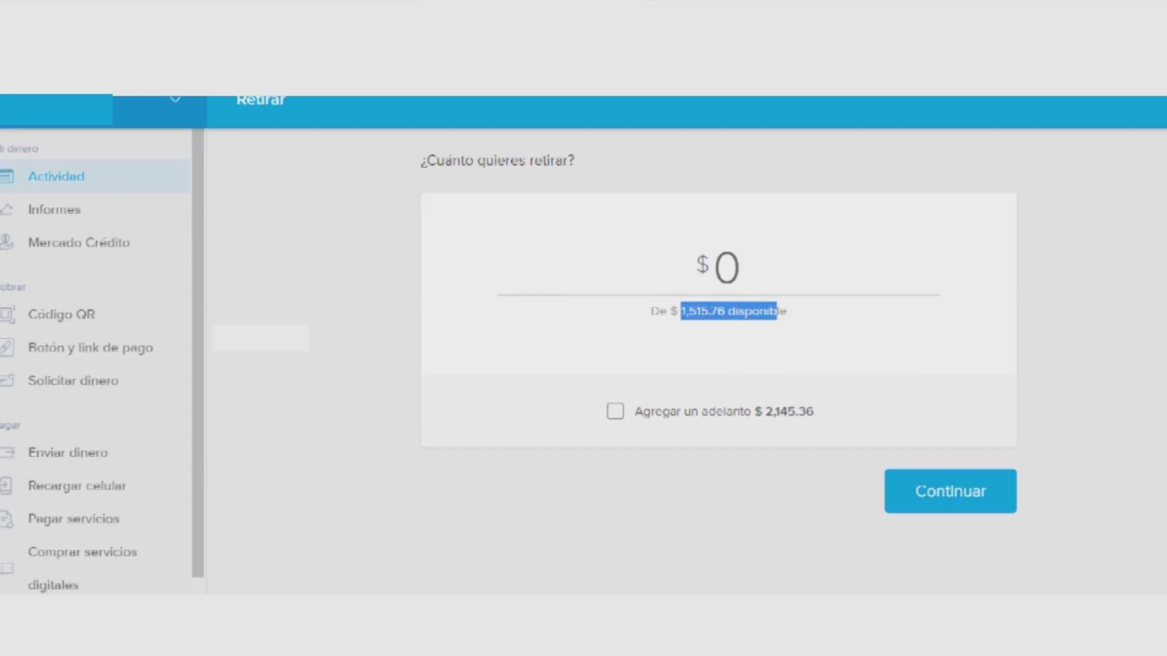
{"action": "left_click", "coordinate": [736, 268]}
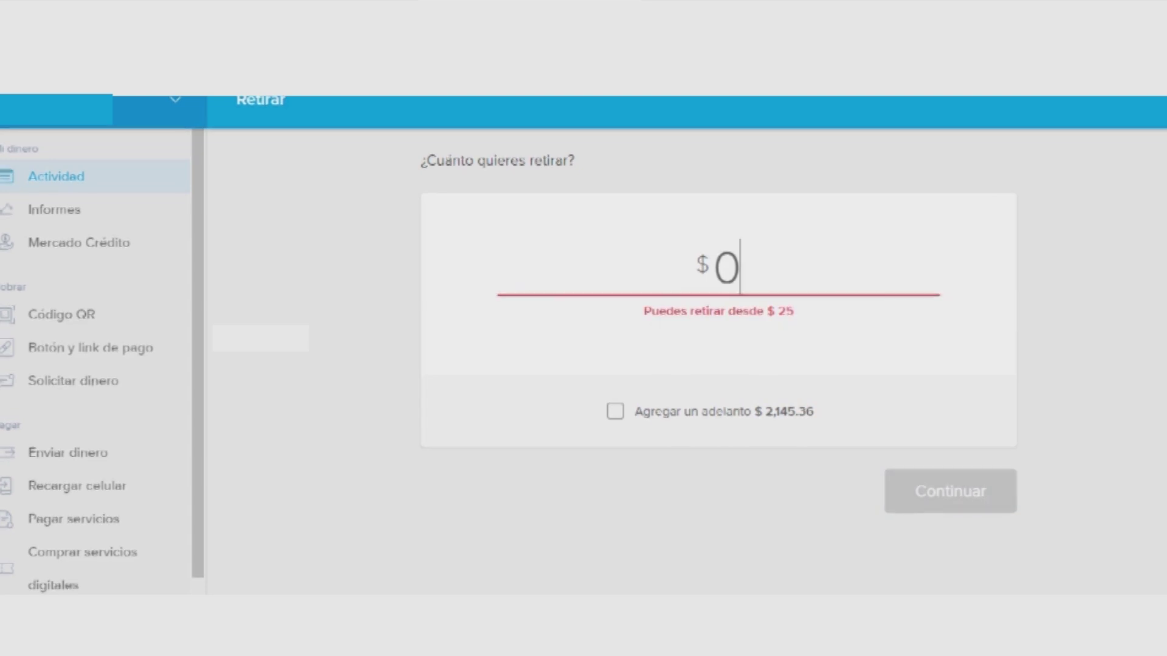
{"action": "triple_click", "coordinate": [723, 411]}
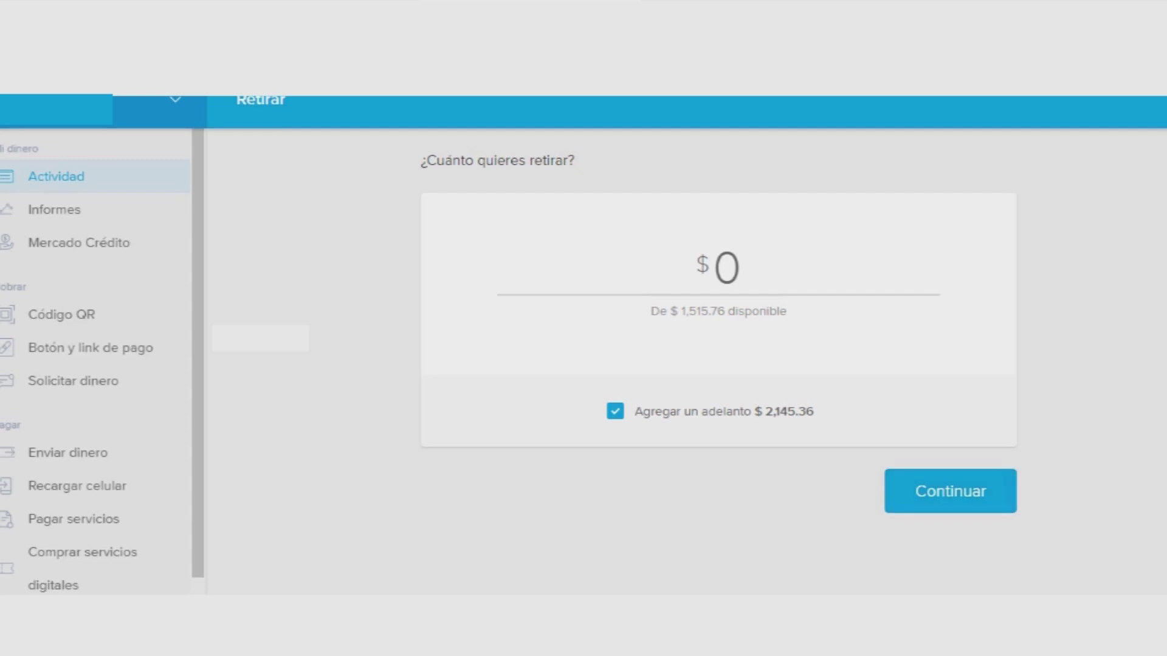
- Set the withdrawal amount to $1,515, exclude the advance, and continue to the review
{"action": "left_click", "coordinate": [738, 267]}
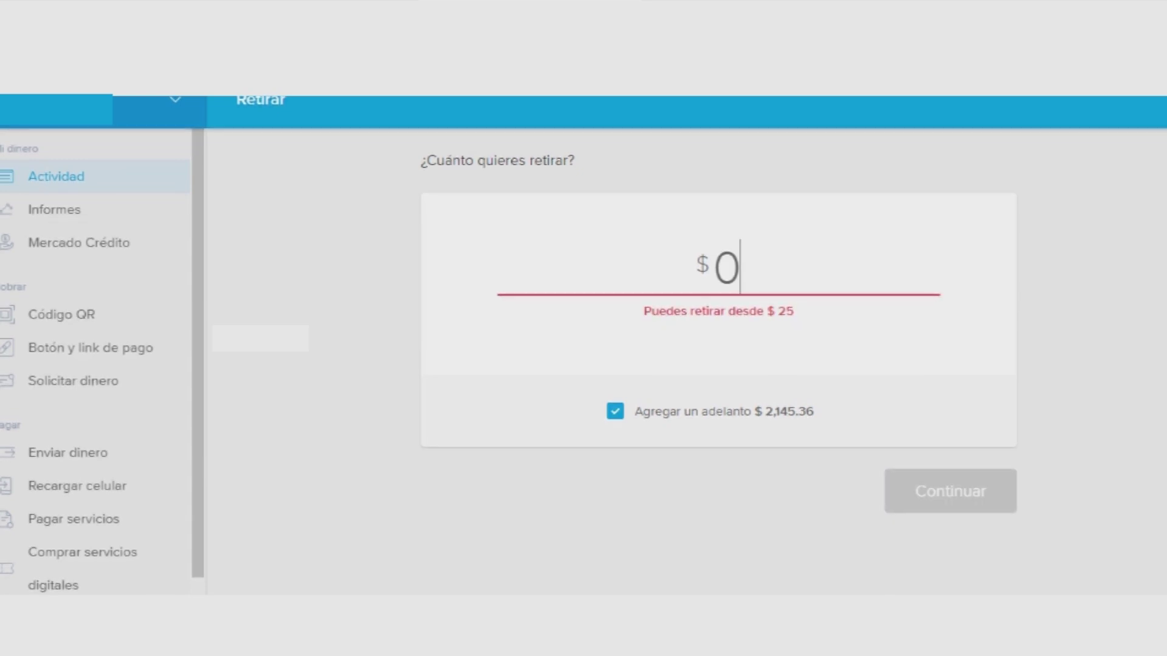
{"action": "type", "text": "1,500"}
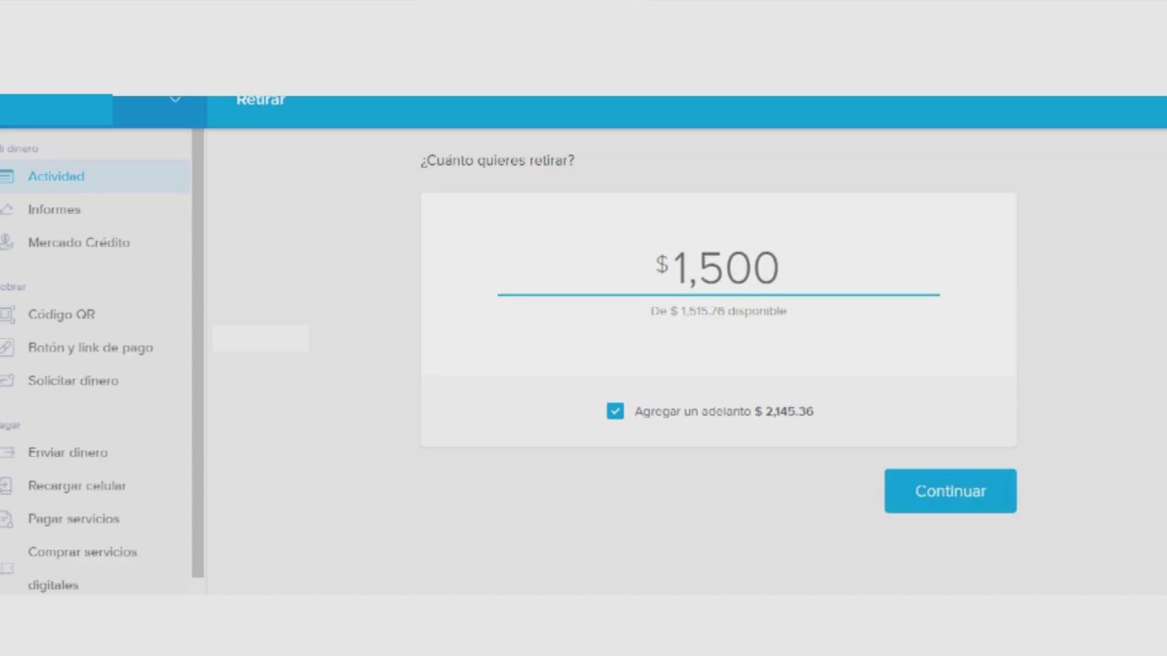
{"action": "key", "text": "shift+Left"}
{"action": "key", "text": "shift+Left"}
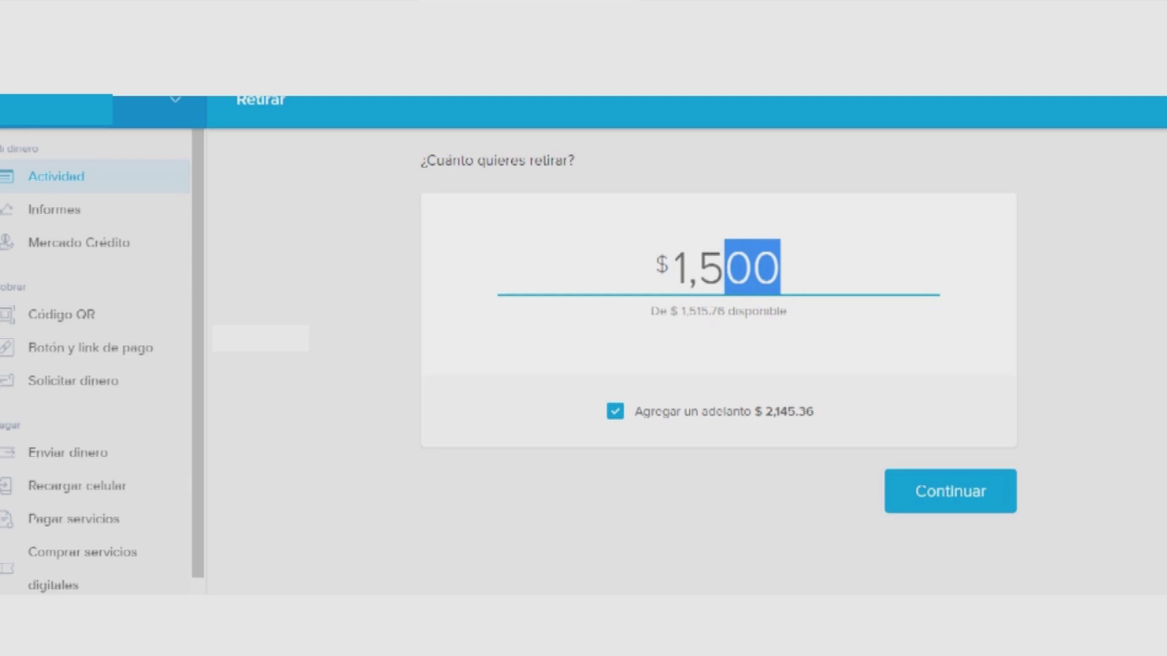
{"action": "type", "text": "15"}
{"action": "key", "text": "Tab"}
{"action": "key", "text": "space"}
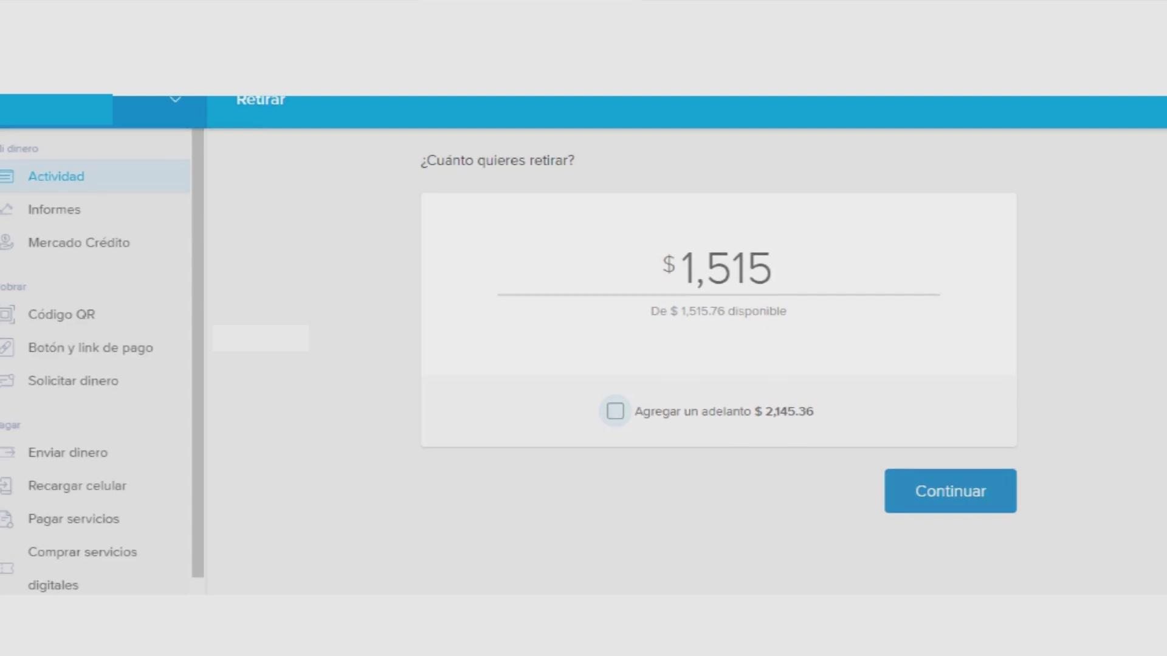
{"action": "key", "text": "Return"}
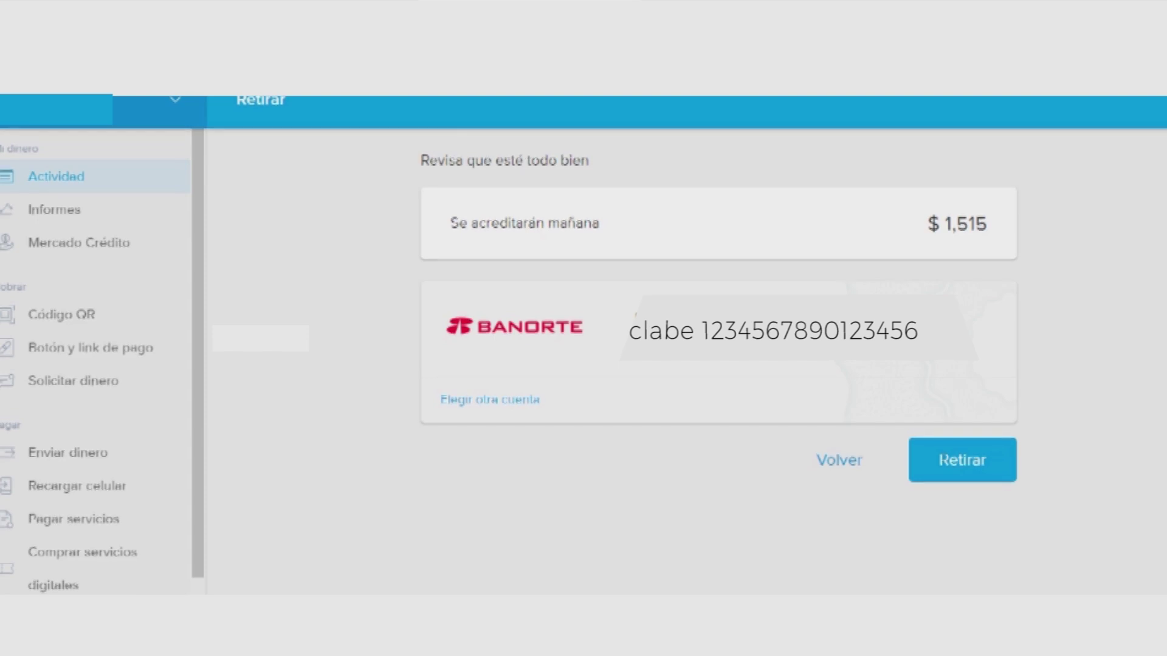
- Check the options for another destination account and submit the withdrawal to the Banorte account
{"action": "left_click", "coordinate": [490, 399]}
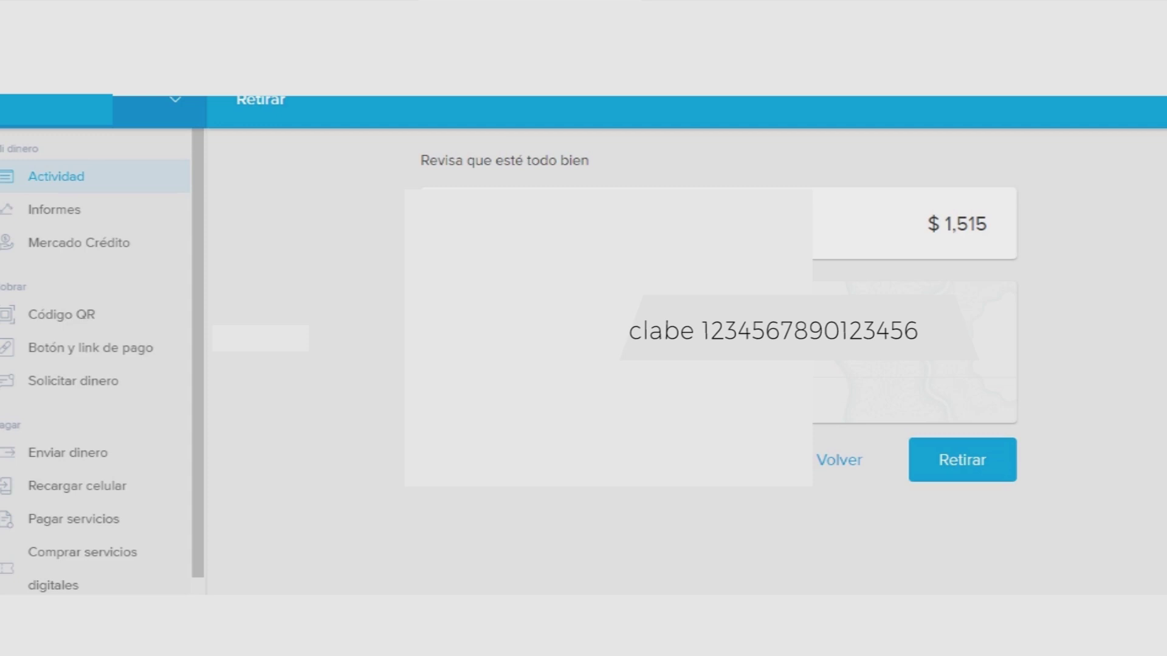
{"action": "left_click", "coordinate": [962, 460]}
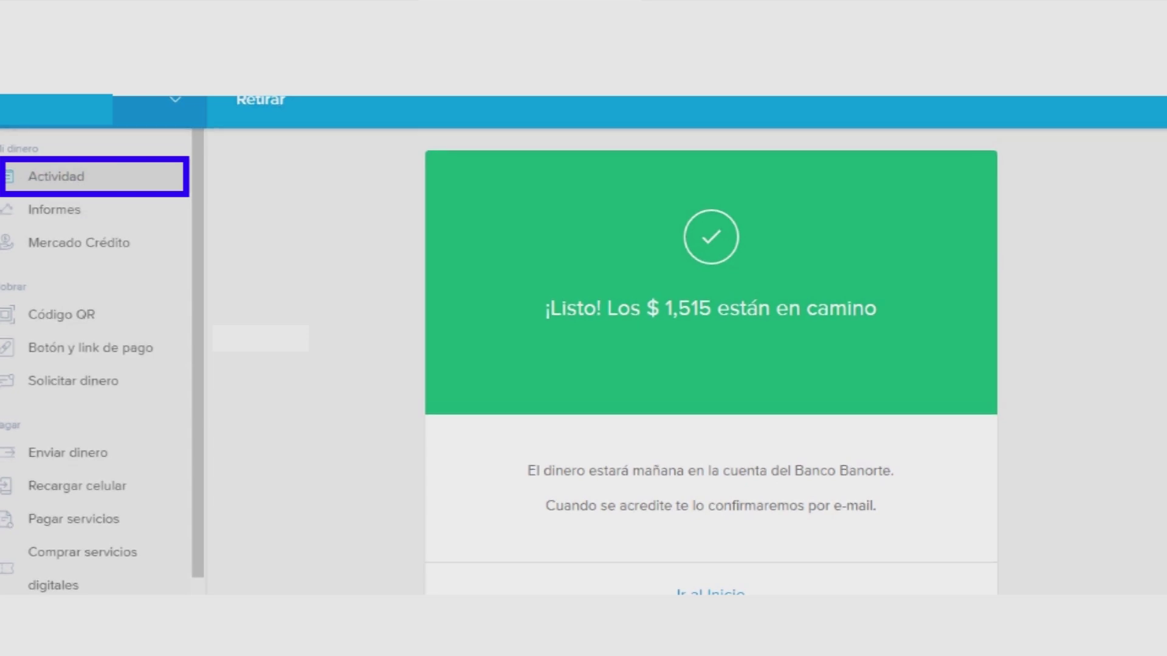
- Open the account activity overview and check the available money
{"action": "left_click", "coordinate": [55, 176]}
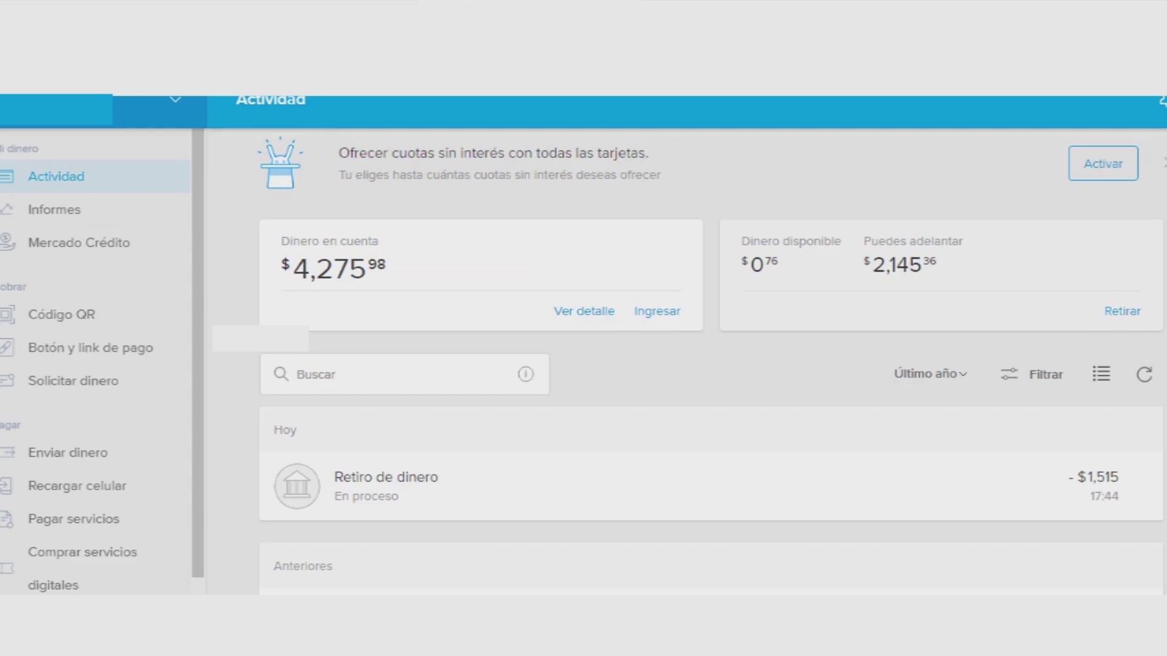
{"action": "left_click_drag", "start_coordinate": [782, 241], "coordinate": [750, 242]}
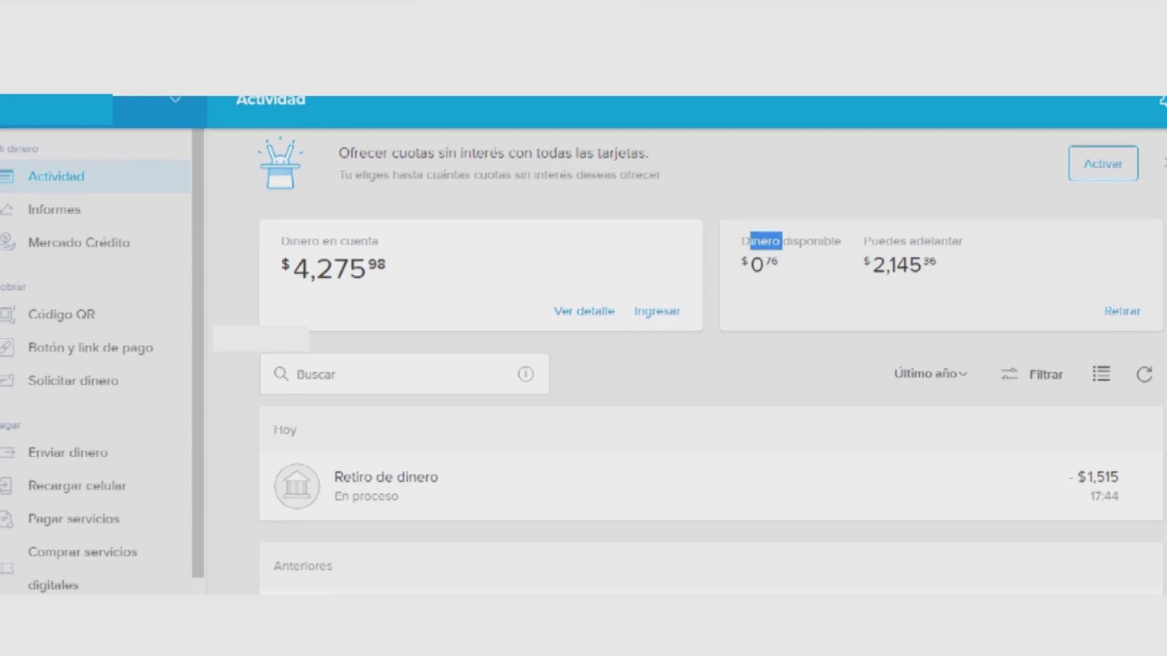
{"action": "double_click", "coordinate": [756, 264]}
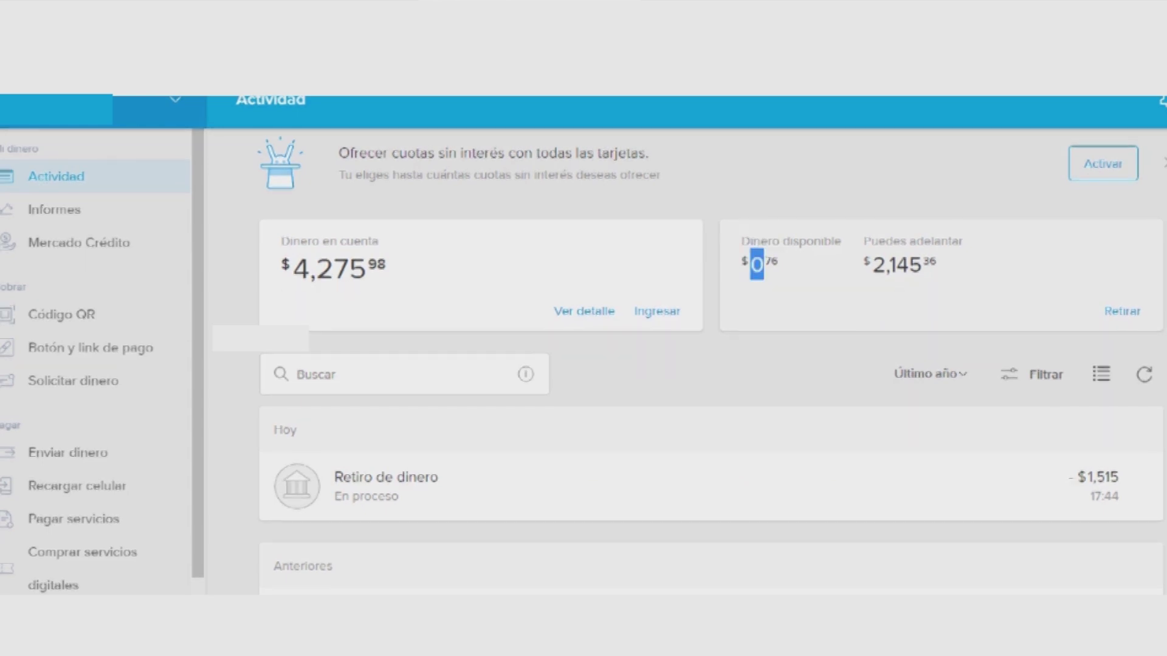
{"action": "left_click", "coordinate": [757, 265]}
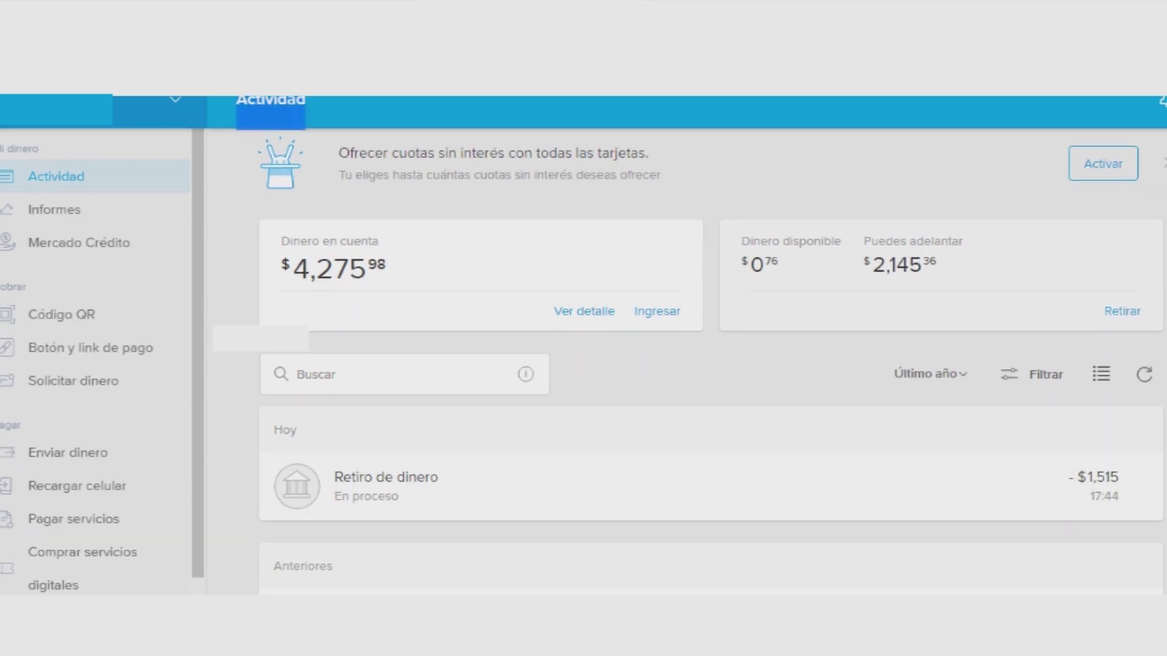
- Examine the list of recent and earlier account movements with their amounts and dates
{"action": "scroll", "coordinate": [711, 365], "scroll_direction": "down", "scroll_amount": 2}
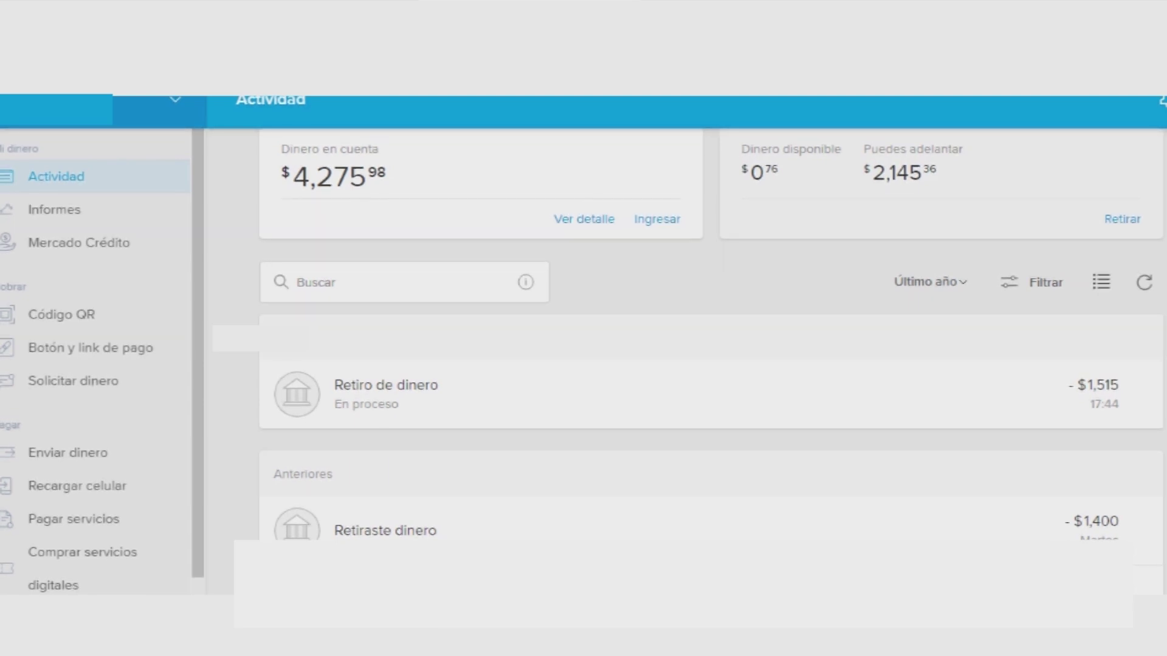
{"action": "scroll", "coordinate": [711, 334], "scroll_direction": "down", "scroll_amount": 10}
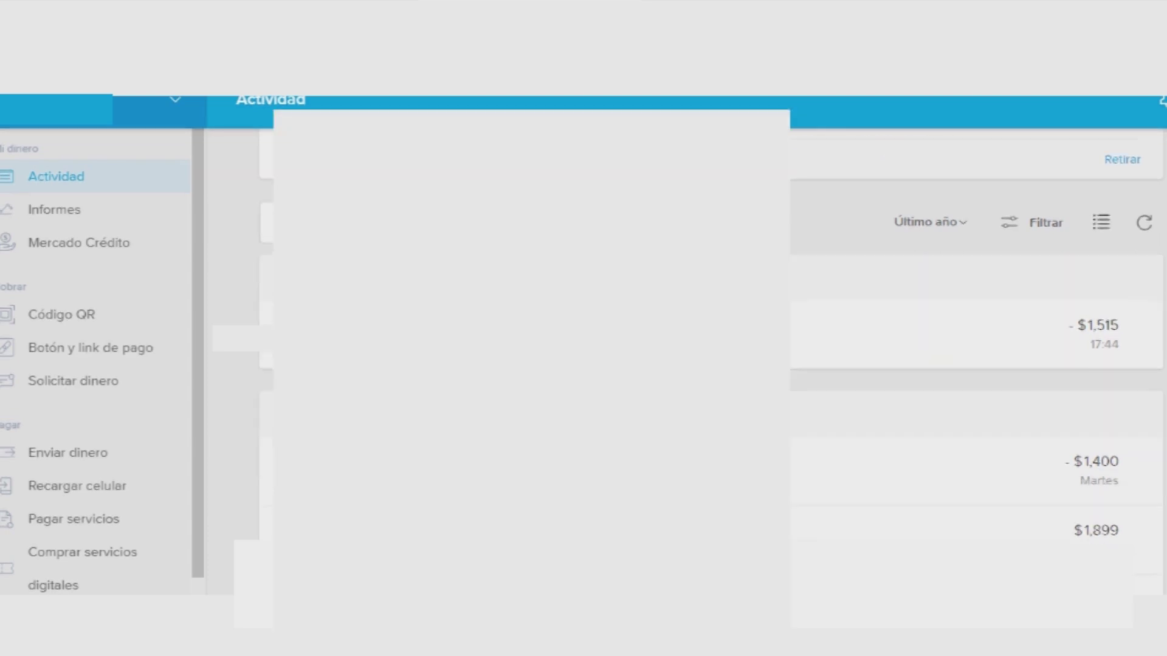
{"action": "scroll", "coordinate": [711, 334], "scroll_direction": "up", "scroll_amount": 15}
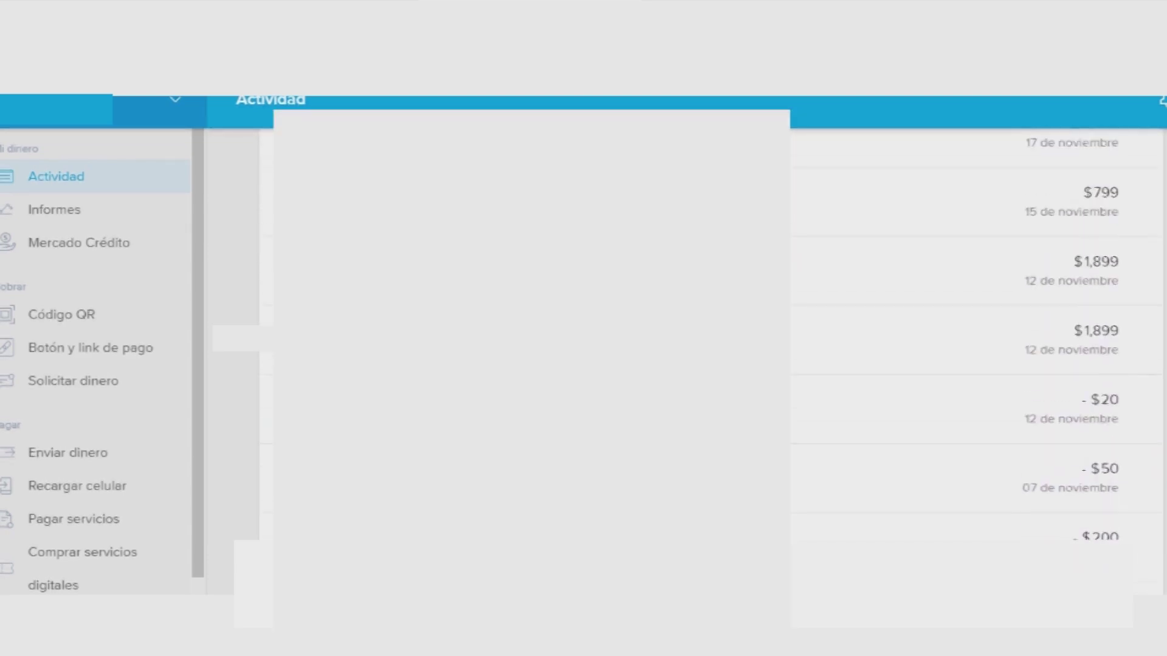
{"action": "scroll", "coordinate": [711, 335], "scroll_direction": "up", "scroll_amount": 8}
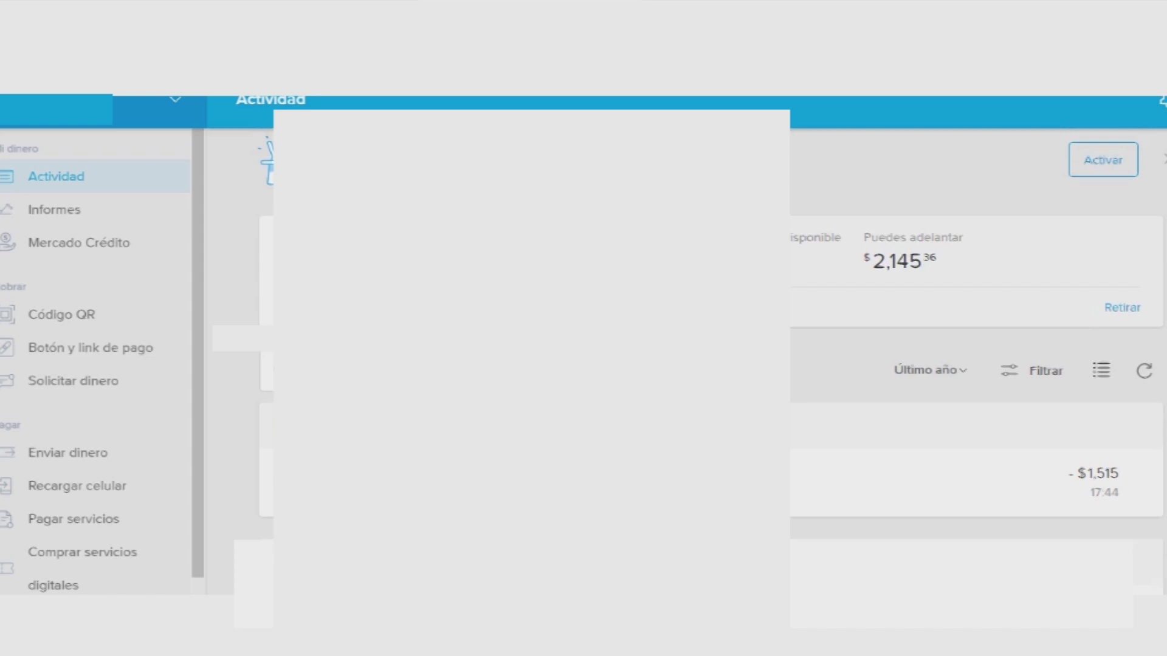
{"action": "scroll", "coordinate": [711, 334], "scroll_direction": "down", "scroll_amount": 10}
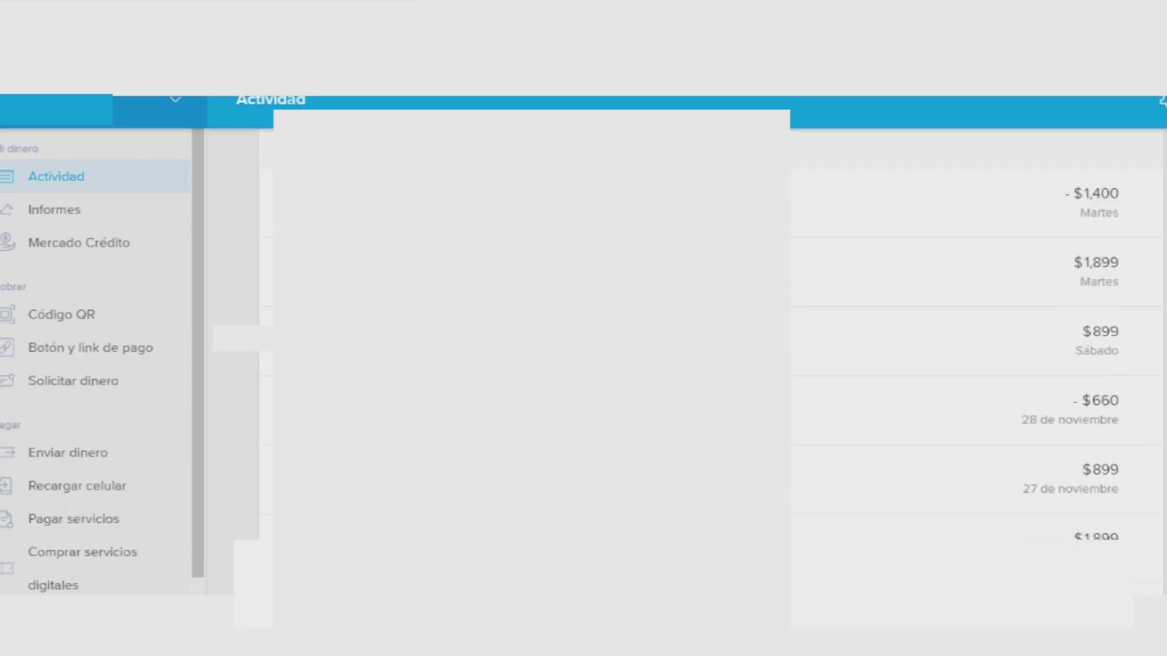
{"action": "scroll", "coordinate": [711, 335], "scroll_direction": "up", "scroll_amount": 6}
{"action": "scroll", "coordinate": [972, 364], "scroll_direction": "up", "scroll_amount": 4}
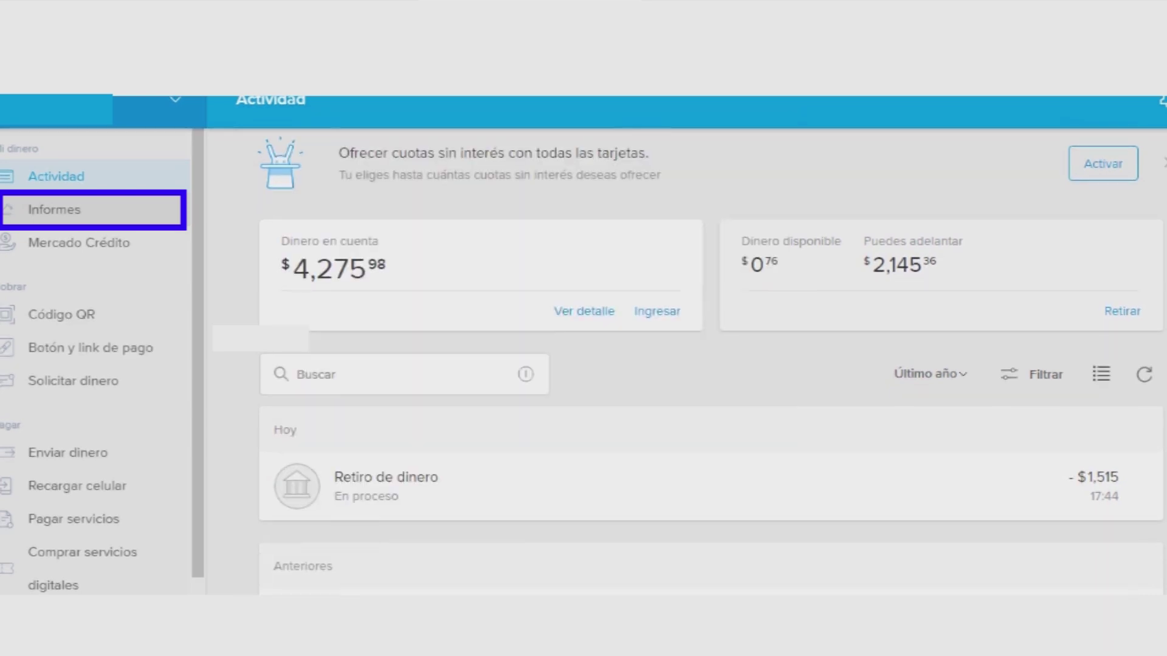
- Open the Balance report and review its latest movements and running balance
{"action": "left_click", "coordinate": [54, 209]}
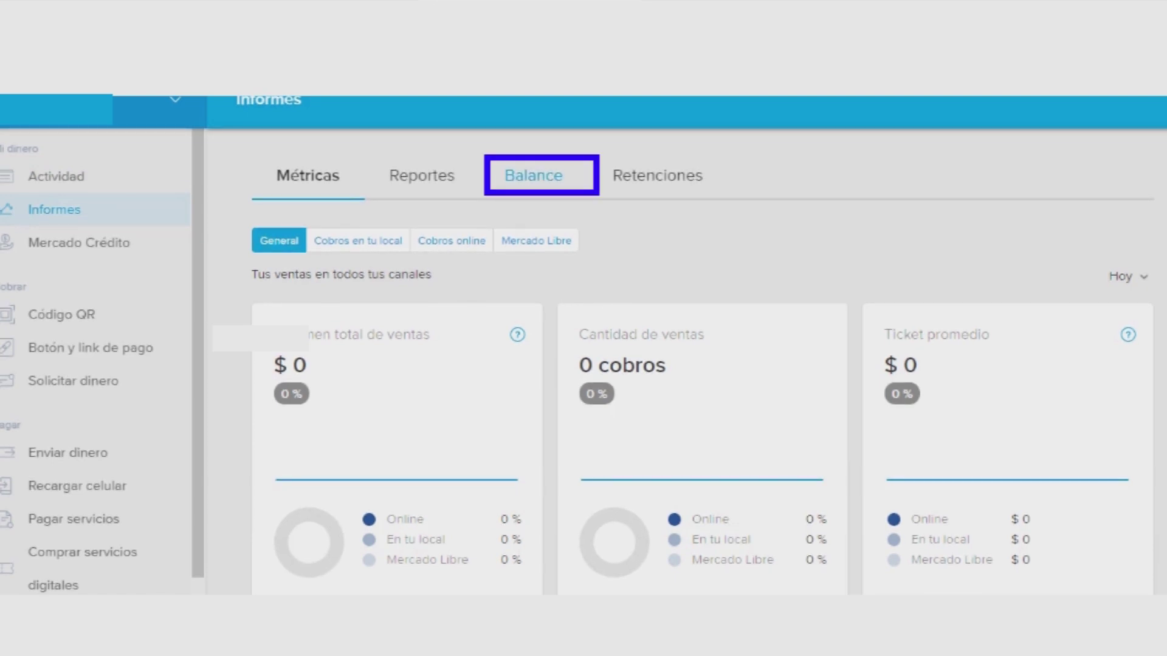
{"action": "left_click", "coordinate": [533, 175]}
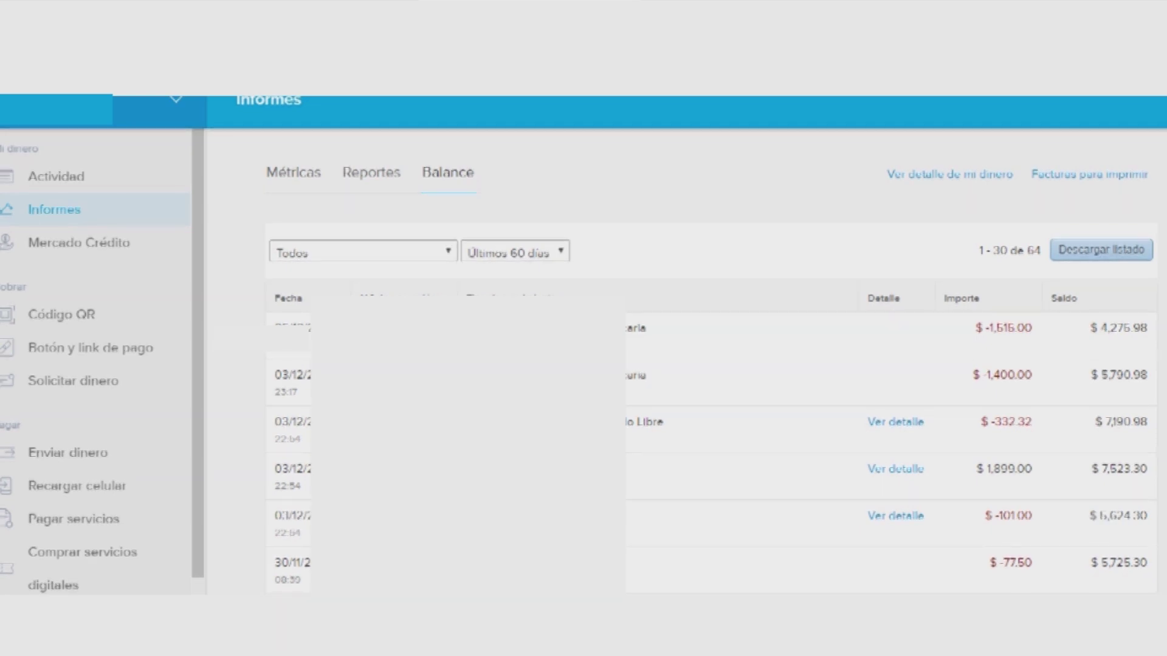
{"action": "scroll", "coordinate": [711, 364], "scroll_direction": "down", "scroll_amount": 7}
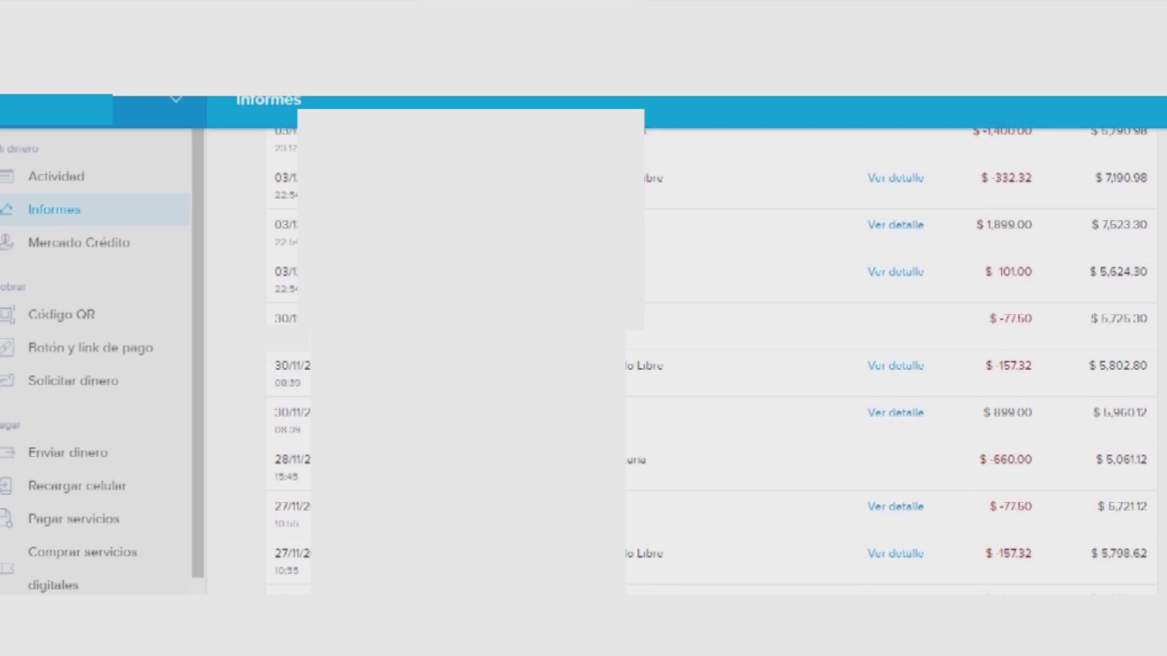
{"action": "scroll", "coordinate": [711, 364], "scroll_direction": "up", "scroll_amount": 10}
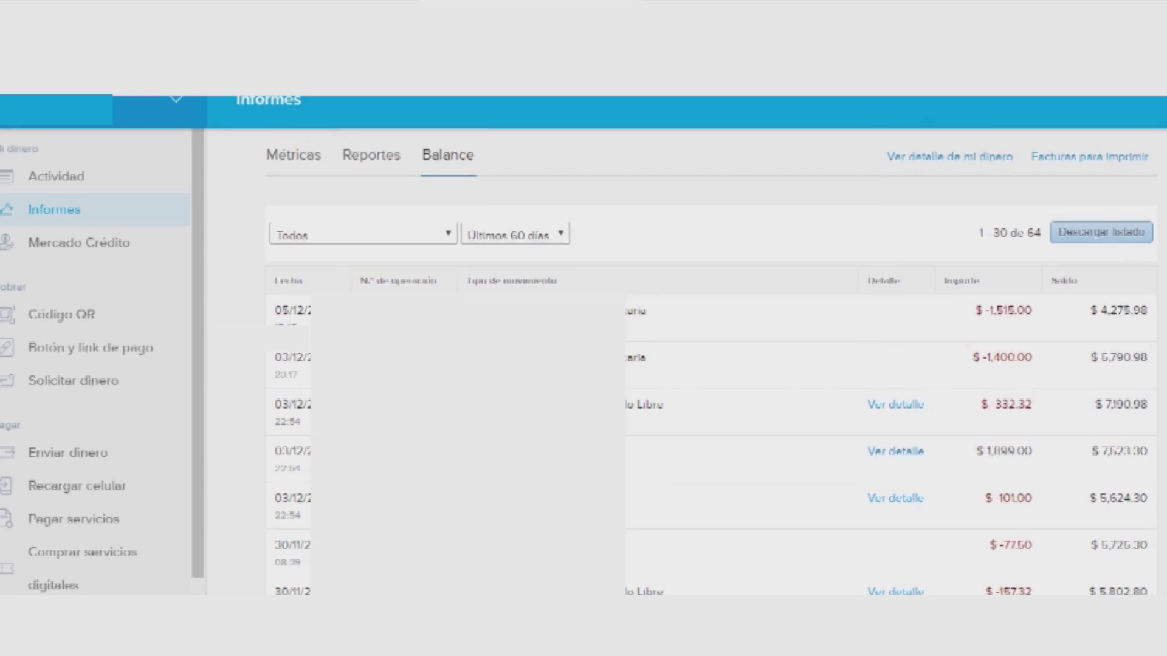
{"action": "left_click_drag", "start_coordinate": [1132, 310], "coordinate": [1100, 310]}
- Check the period options of the Balance report and look through the rest of its movements
{"action": "left_click", "coordinate": [516, 234]}
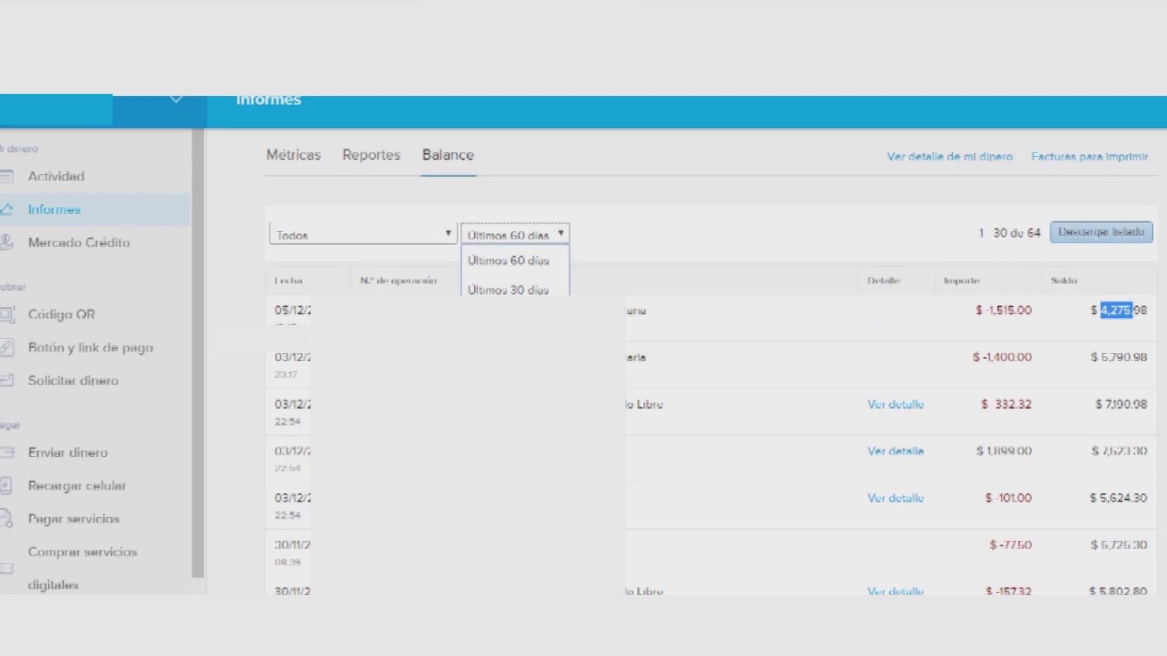
{"action": "key", "text": "Escape"}
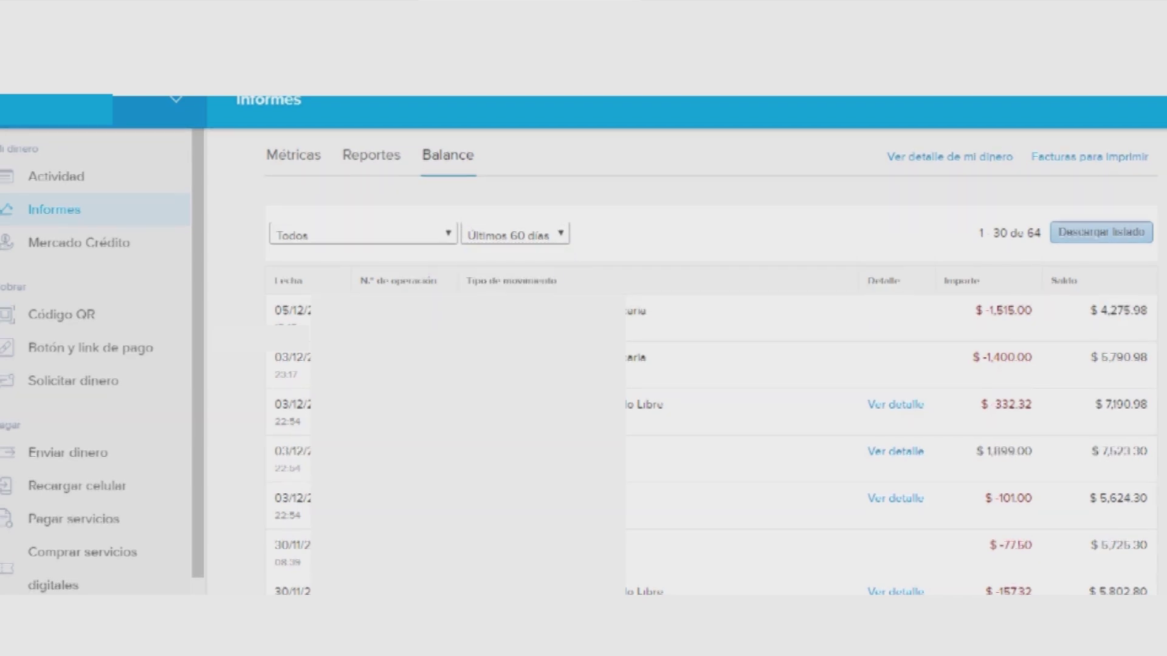
{"action": "scroll", "coordinate": [711, 359], "scroll_direction": "down", "scroll_amount": 15}
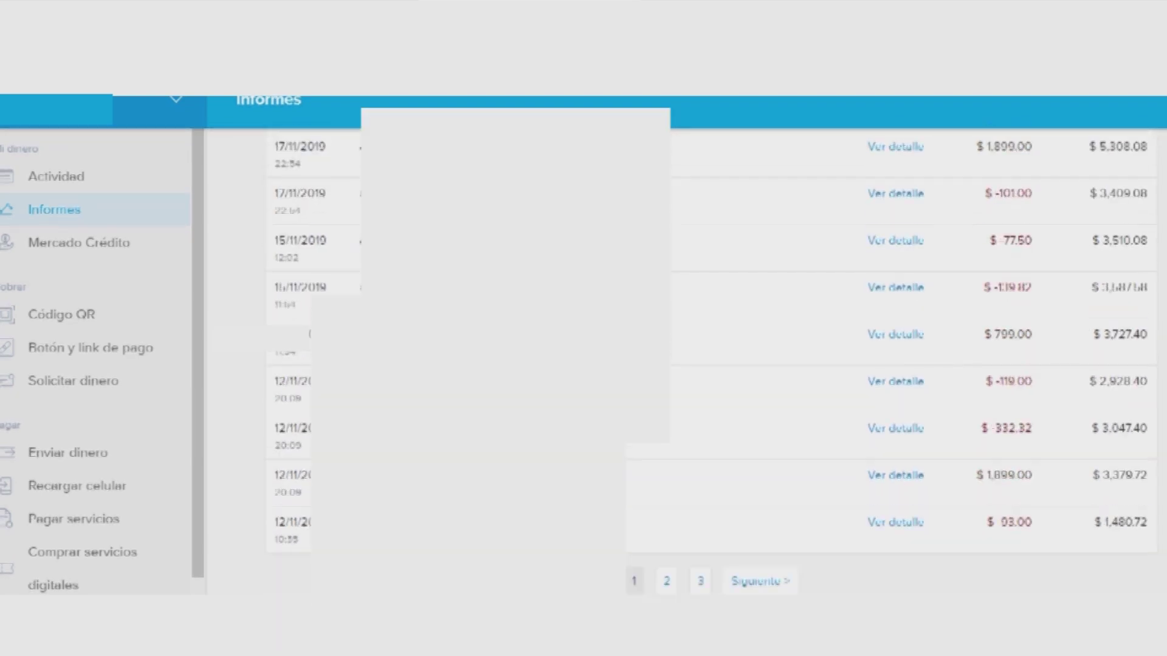
{"action": "scroll", "coordinate": [711, 358], "scroll_direction": "up", "scroll_amount": 15}
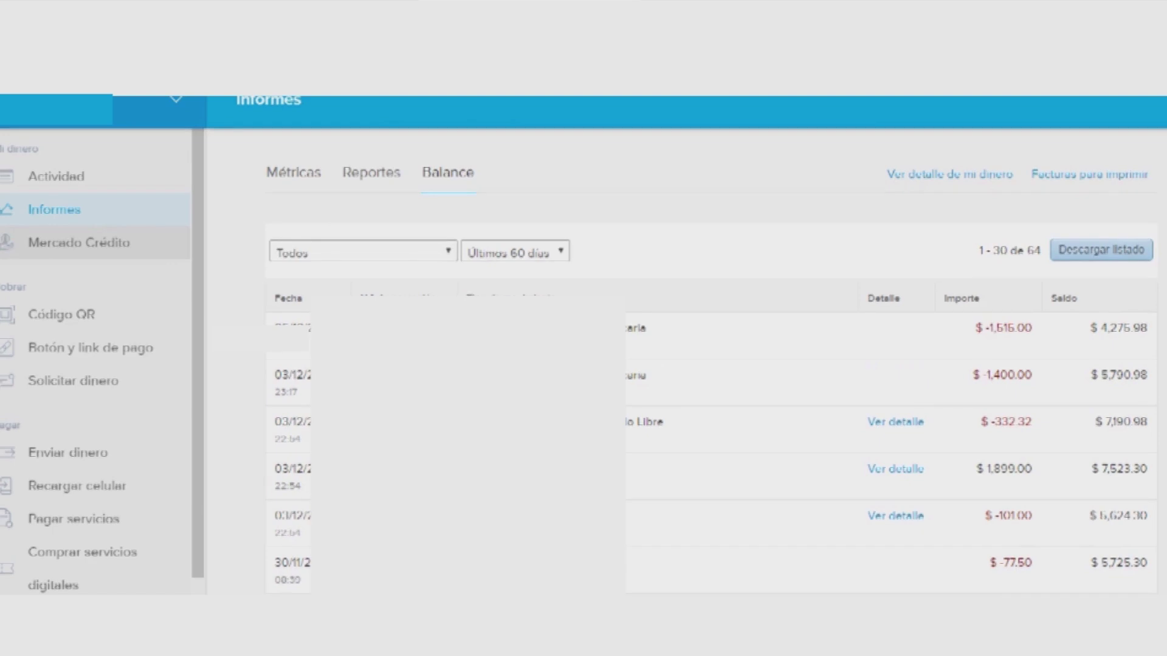
- View the Mercado Crédito page and the QR code charge form with its amount field
{"action": "left_click", "coordinate": [79, 242]}
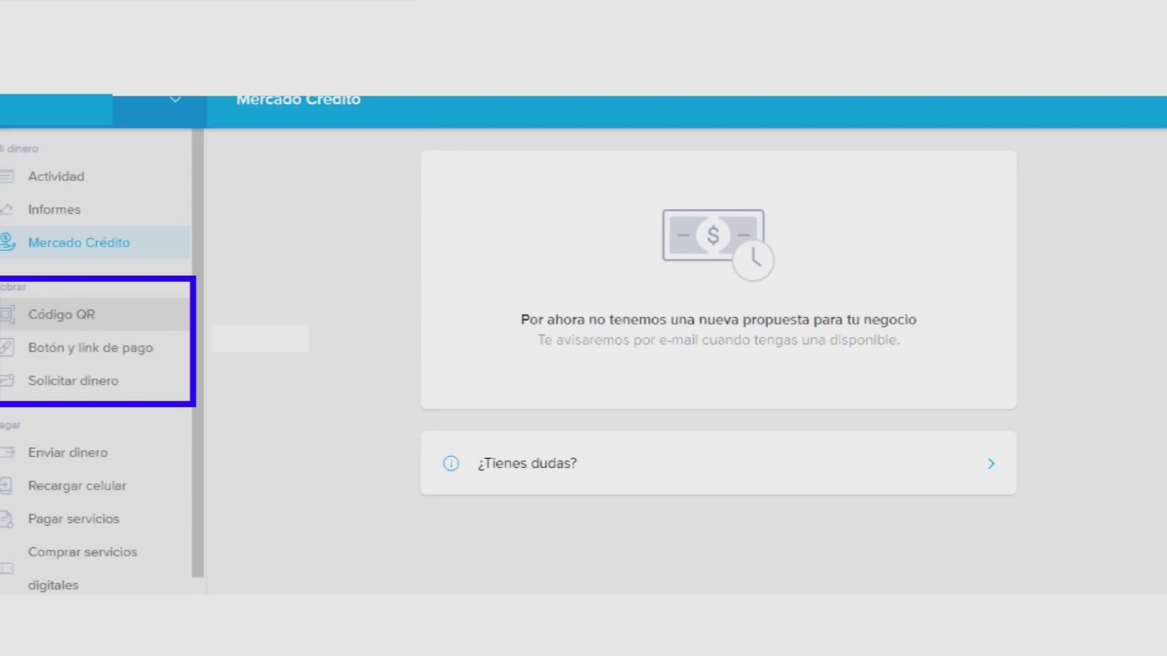
{"action": "left_click", "coordinate": [61, 314]}
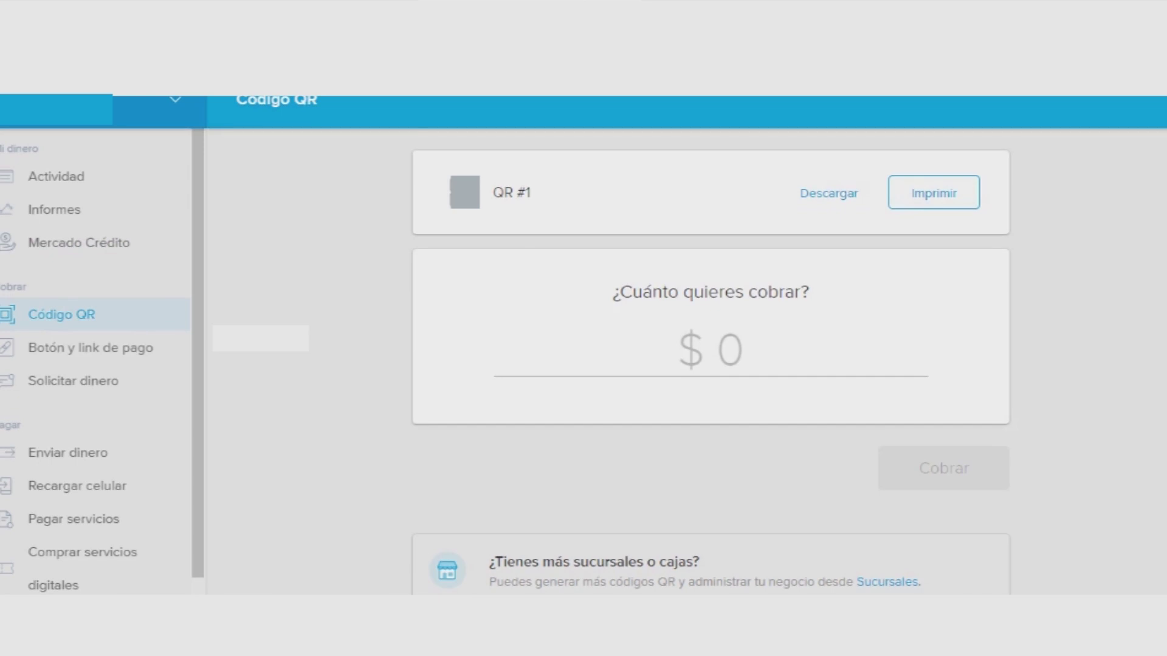
{"action": "left_click", "coordinate": [711, 349]}
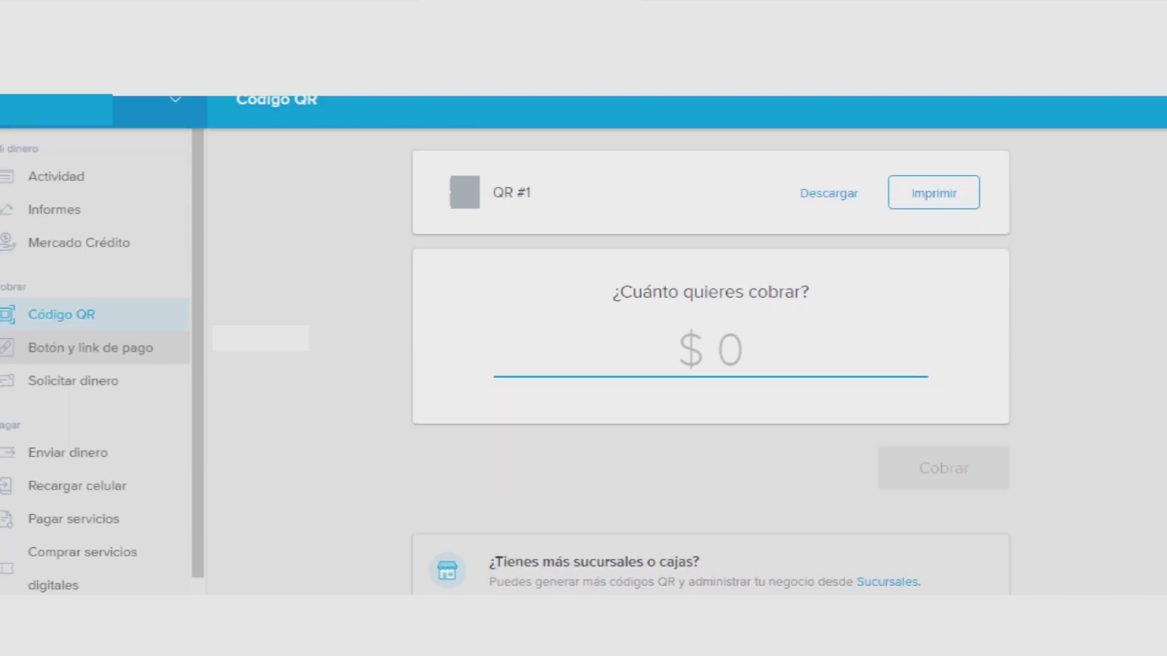
- Fill in a new payment button or link with the title ZAPATOS and an amount of 2100
{"action": "left_click", "coordinate": [92, 348]}
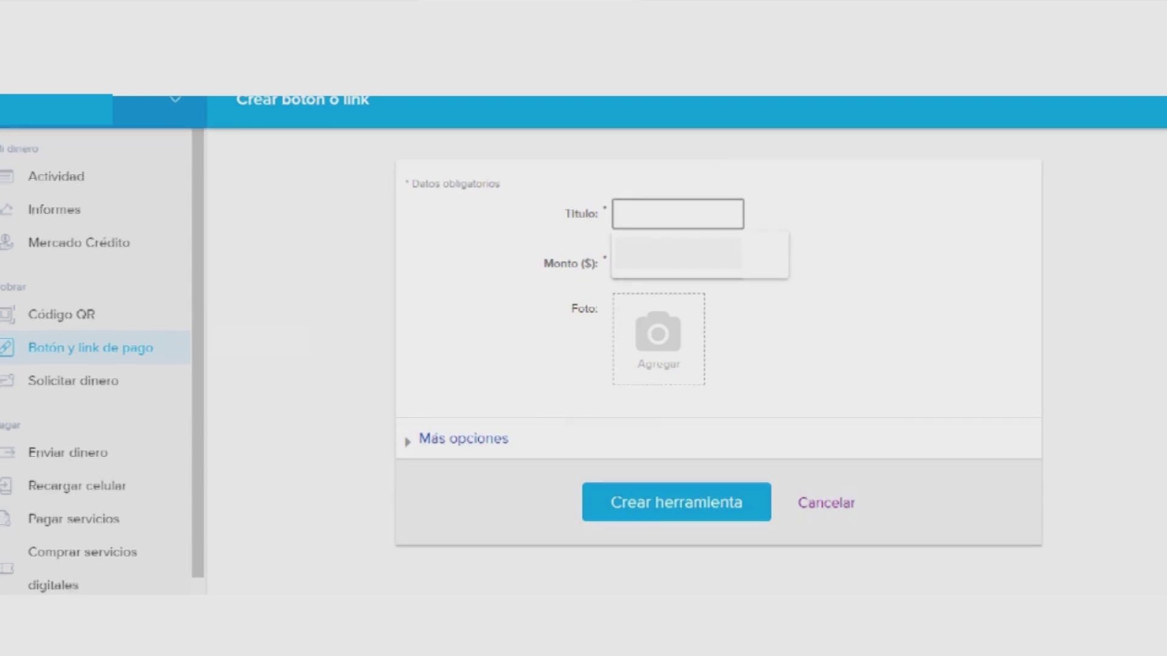
{"action": "type", "text": "ZAPATOS"}
{"action": "key", "text": "Tab"}
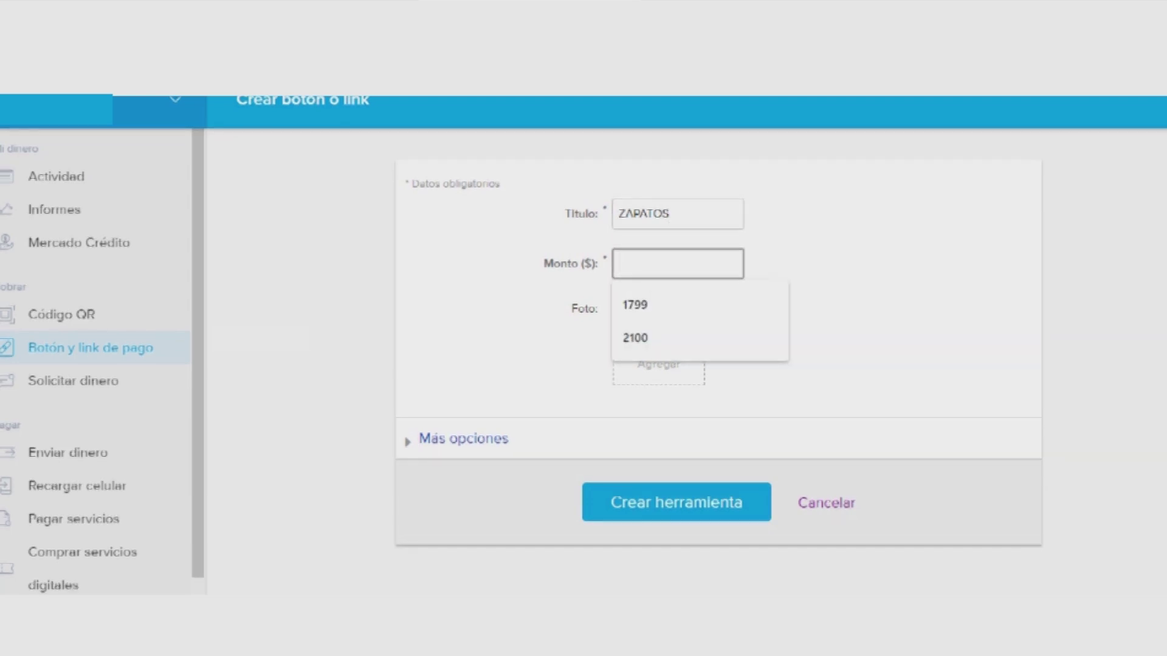
{"action": "key", "text": "Down"}
{"action": "key", "text": "Down"}
{"action": "key", "text": "Return"}
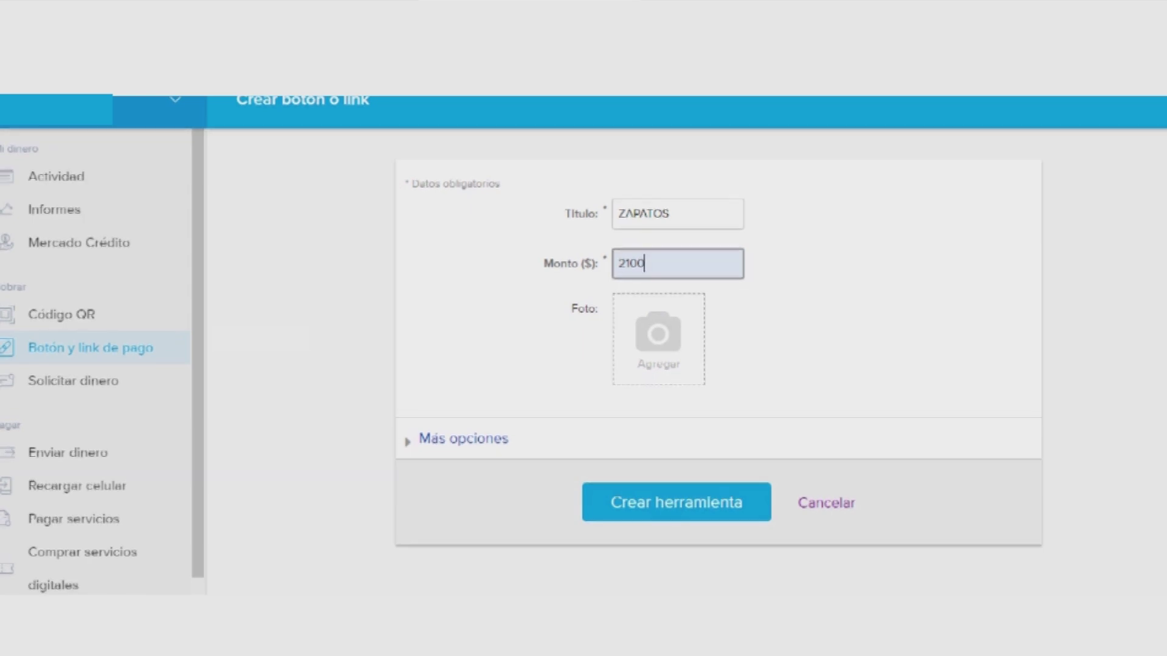
- Show the additional options of the payment link and set its reference code to JIUHUYIF
{"action": "left_click", "coordinate": [463, 438]}
{"action": "scroll", "coordinate": [715, 364], "scroll_direction": "down", "scroll_amount": 3}
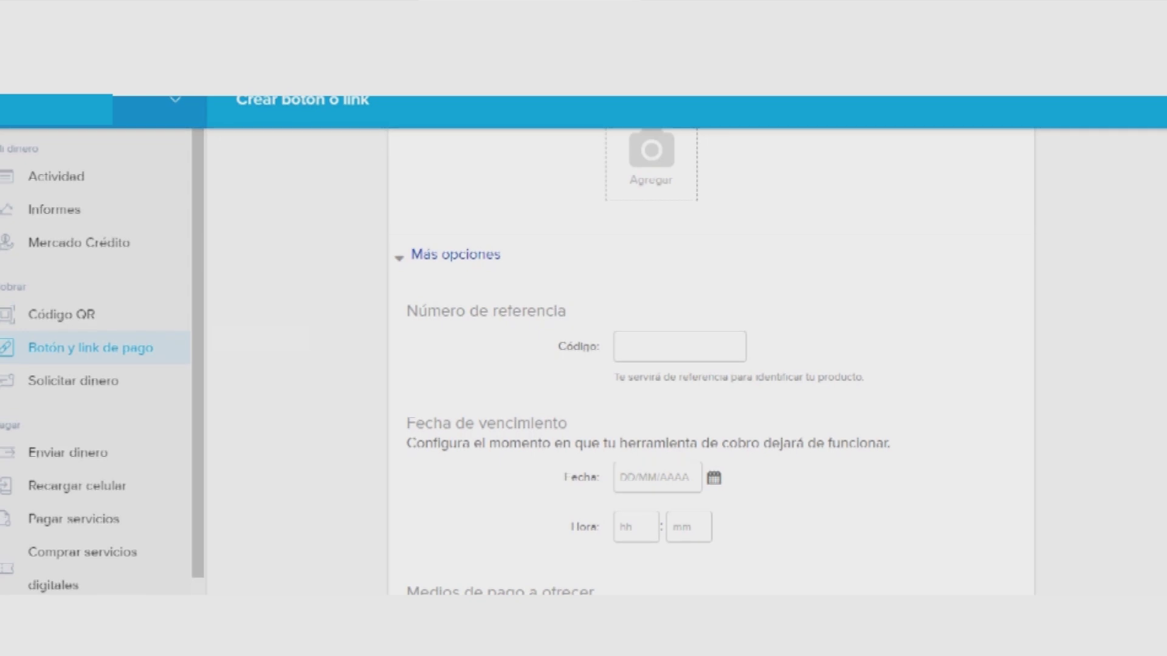
{"action": "scroll", "coordinate": [711, 364], "scroll_direction": "up", "scroll_amount": 3}
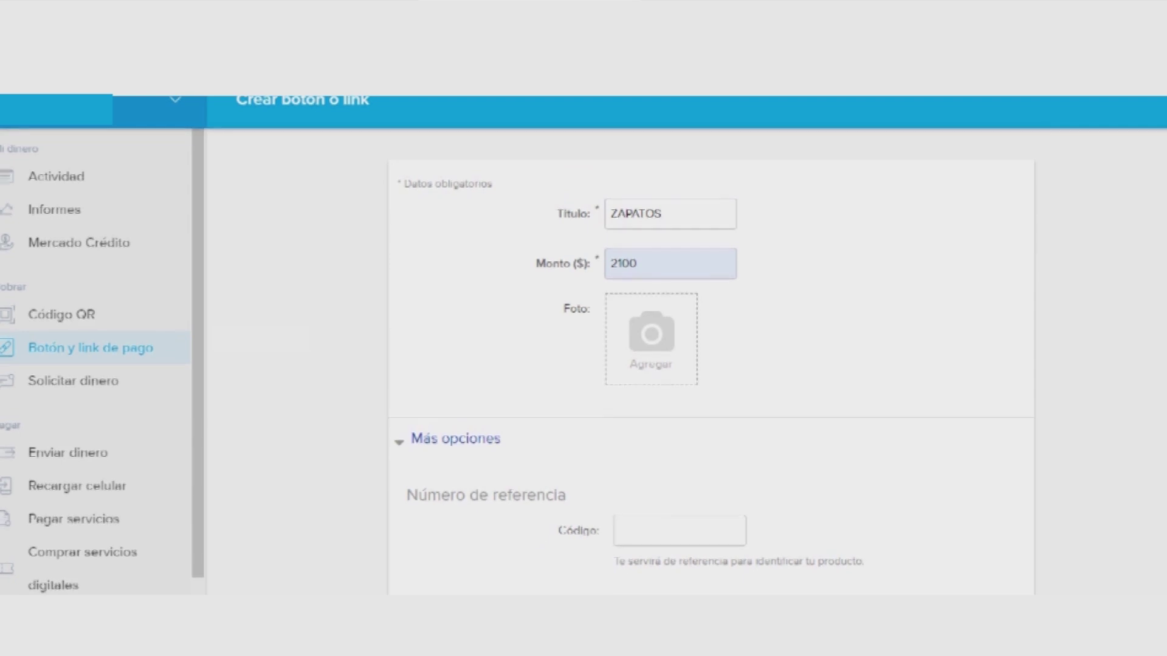
{"action": "scroll", "coordinate": [711, 365], "scroll_direction": "down", "scroll_amount": 2}
{"action": "left_click", "coordinate": [679, 438]}
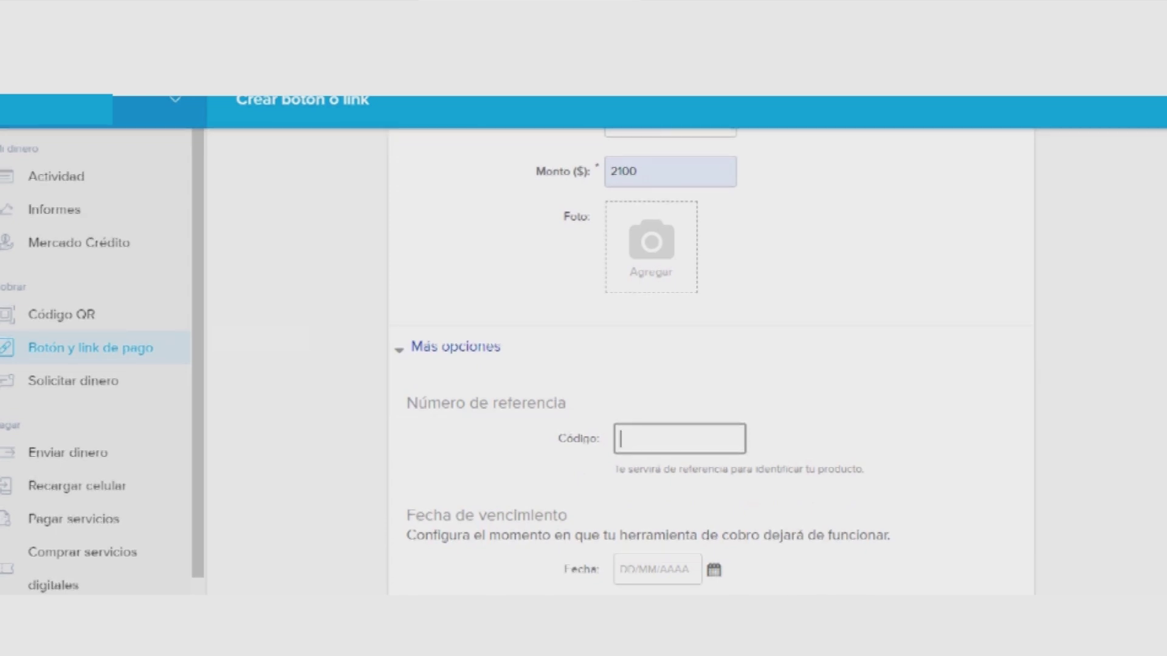
{"action": "type", "text": "JIUHUYIF"}
- Set the payment link's expiry date to 20/12/2019 and its expiry hour to 7
{"action": "scroll", "coordinate": [711, 365], "scroll_direction": "down", "scroll_amount": 5}
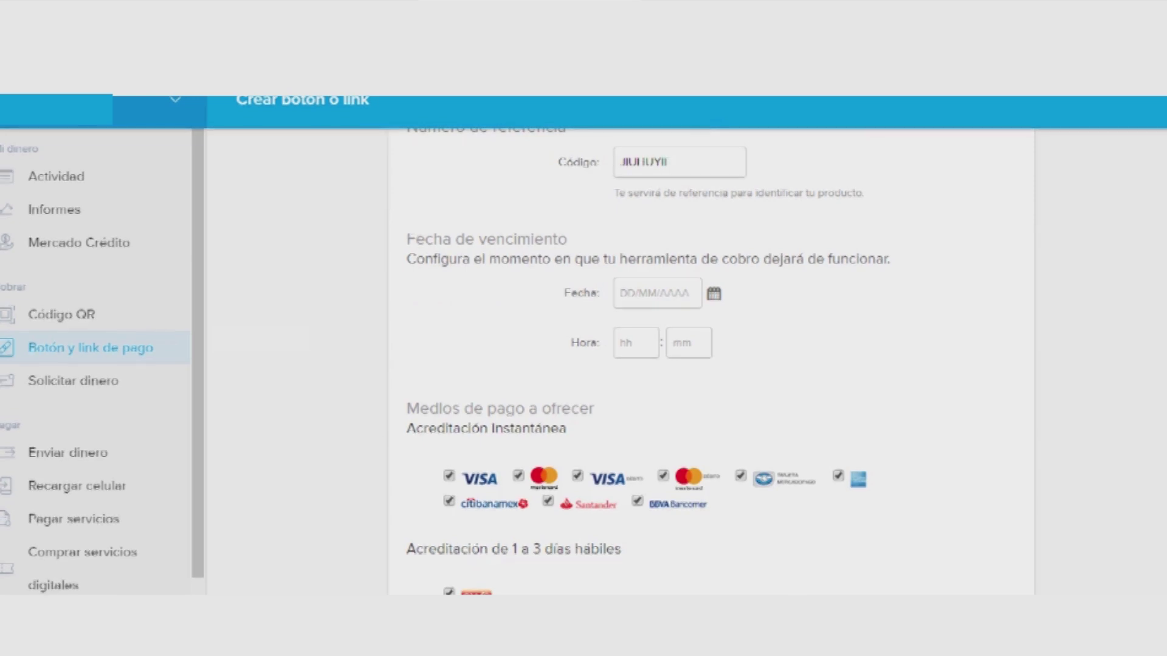
{"action": "key", "text": "Tab"}
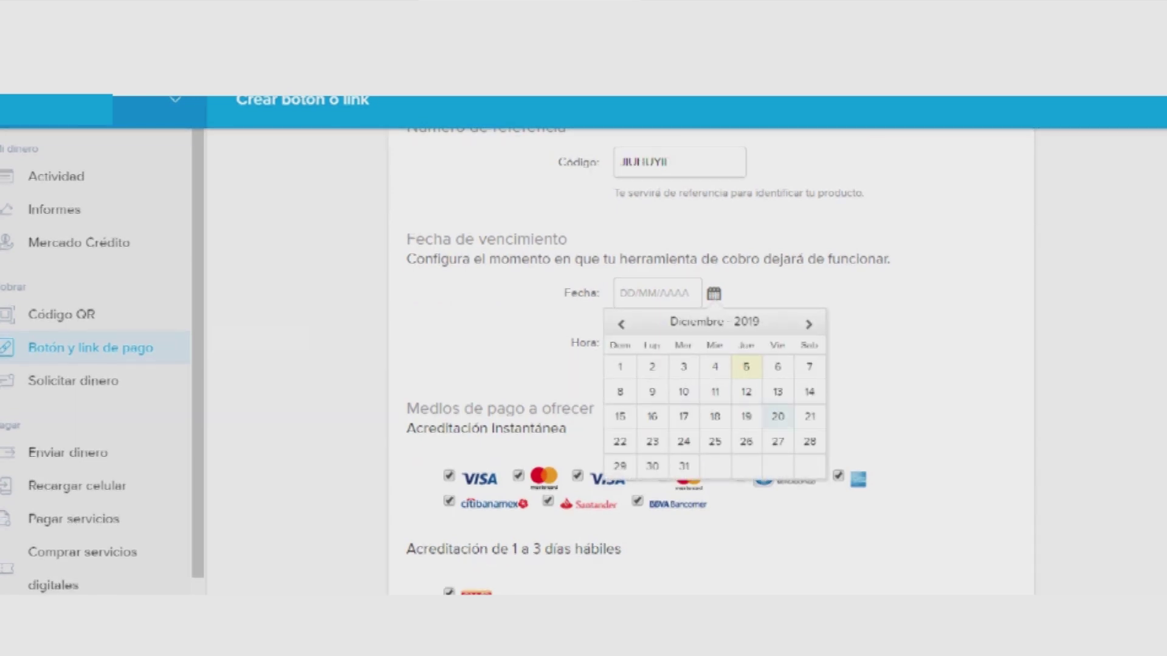
{"action": "left_click", "coordinate": [778, 416]}
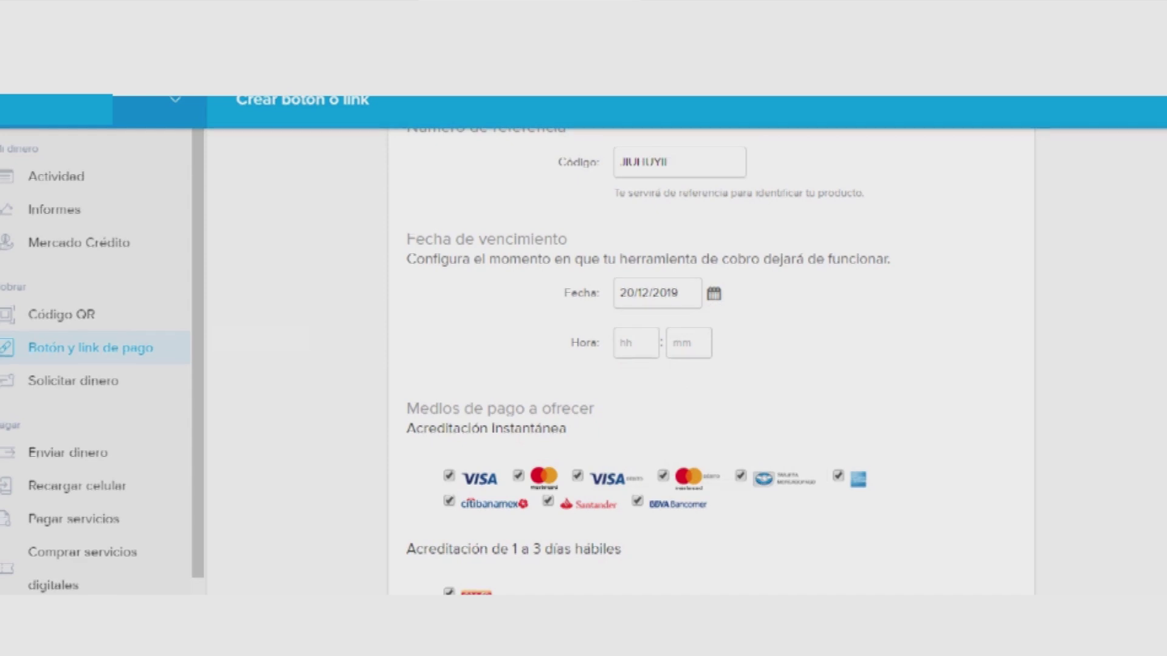
{"action": "left_click", "coordinate": [635, 343]}
{"action": "type", "text": "76"}
{"action": "key", "text": "BackSpace"}
{"action": "key", "text": "BackSpace"}
{"action": "type", "text": "7"}
- Review the payment methods offered, leave the end-of-payment URLs blank, and create the payment tool
{"action": "scroll", "coordinate": [711, 365], "scroll_direction": "down", "scroll_amount": 2}
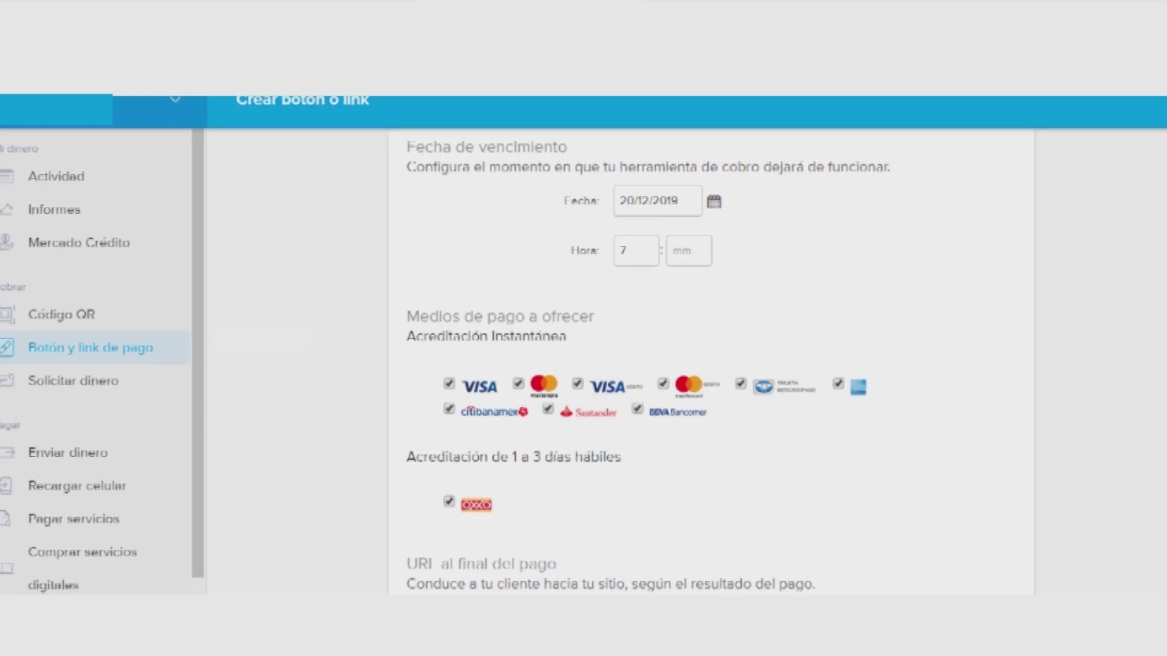
{"action": "scroll", "coordinate": [711, 365], "scroll_direction": "down", "scroll_amount": 2}
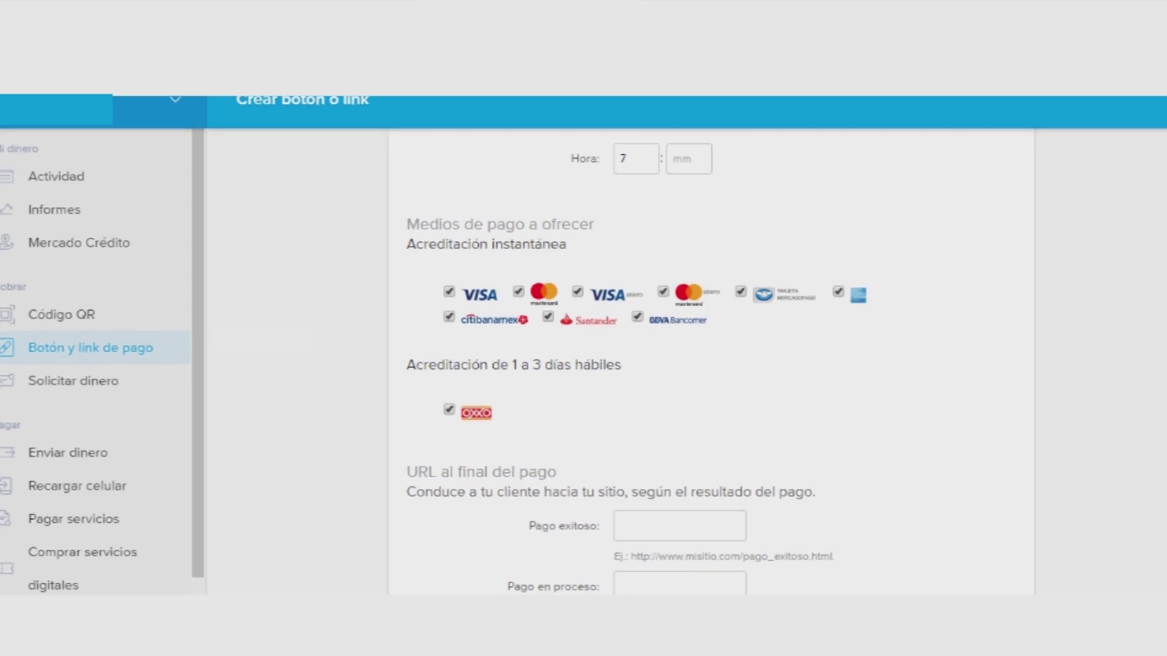
{"action": "scroll", "coordinate": [711, 365], "scroll_direction": "down", "scroll_amount": 2}
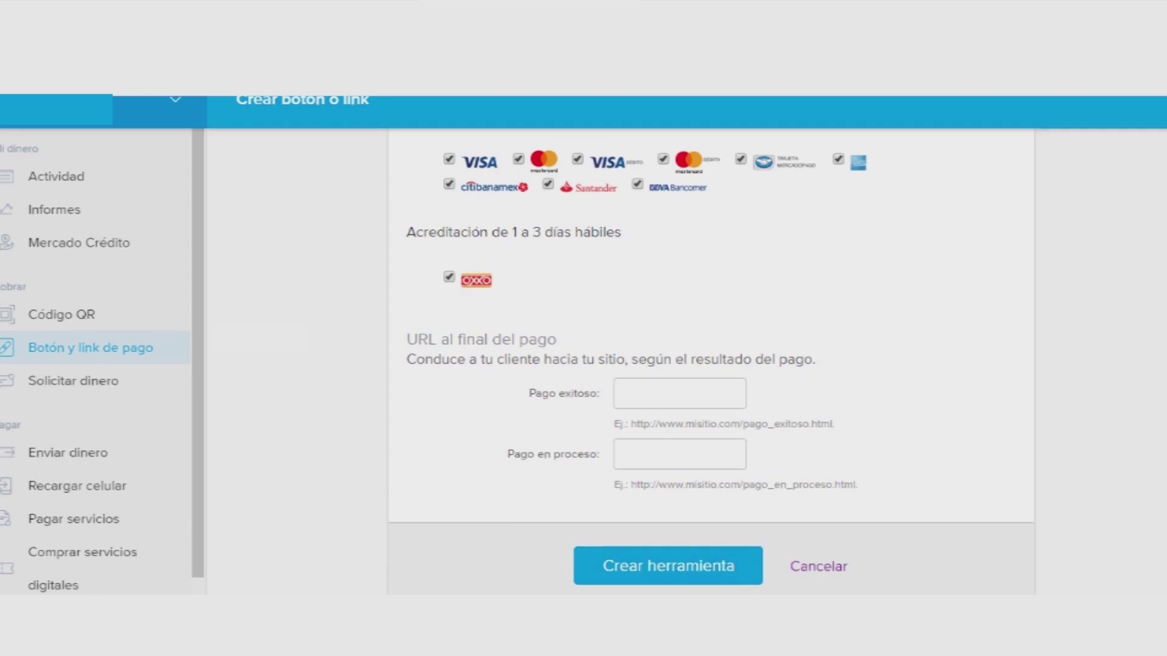
{"action": "left_click_drag", "start_coordinate": [428, 339], "coordinate": [450, 339]}
{"action": "left_click_drag", "start_coordinate": [812, 359], "coordinate": [680, 359]}
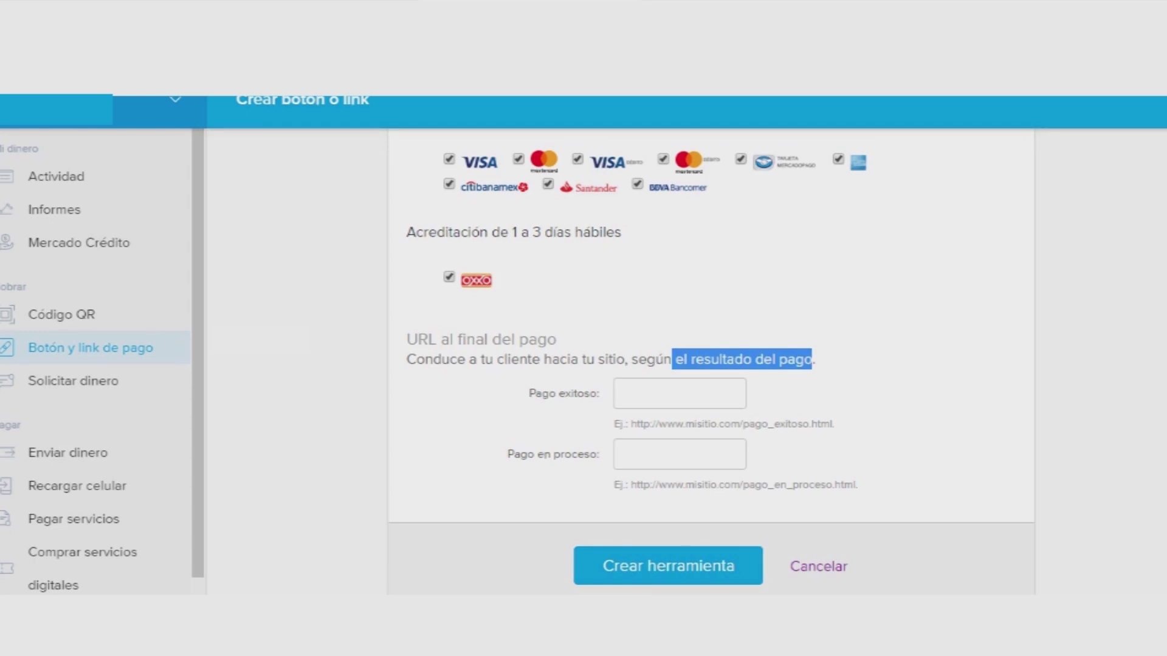
{"action": "left_click", "coordinate": [680, 360]}
{"action": "left_click", "coordinate": [680, 393]}
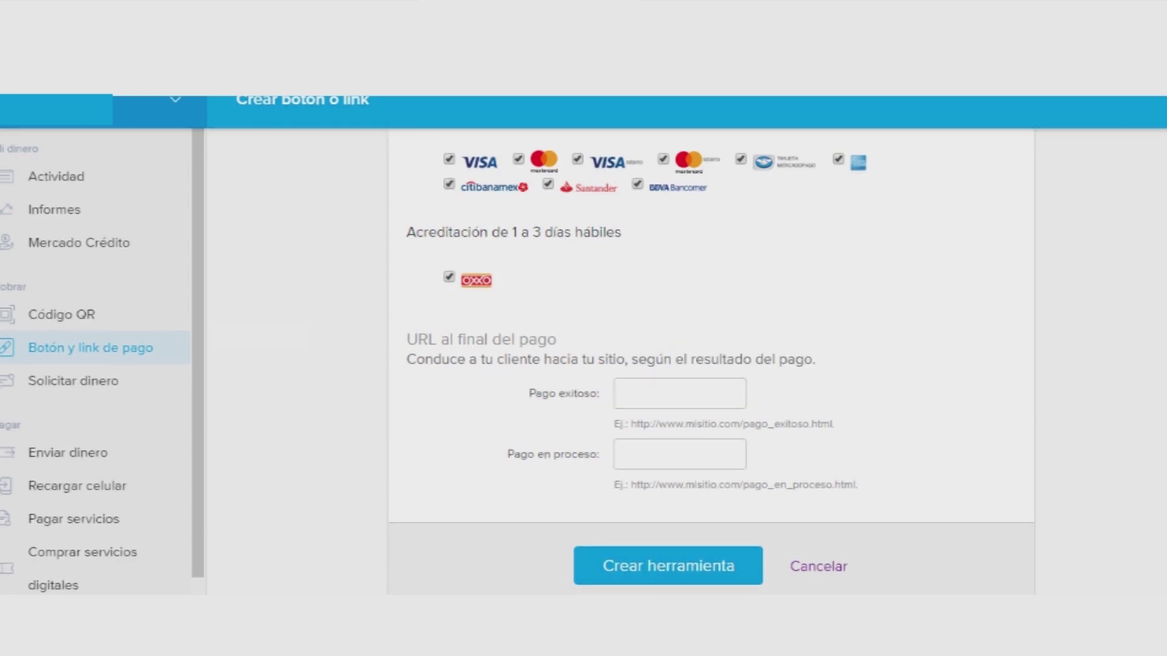
{"action": "left_click", "coordinate": [680, 454]}
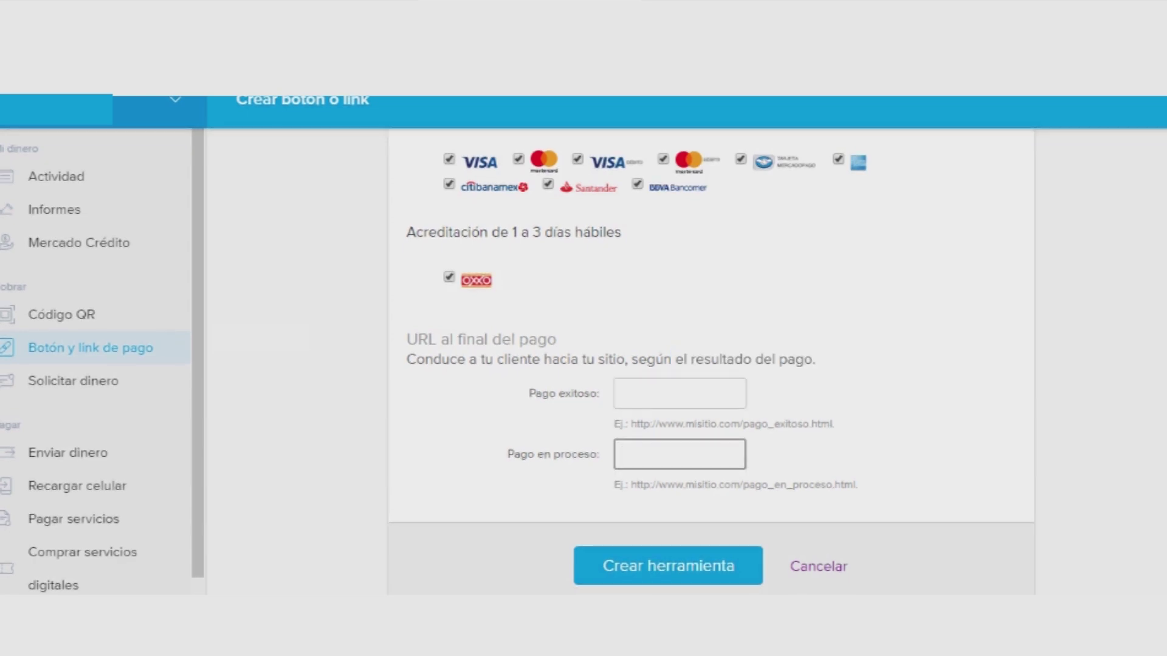
{"action": "left_click", "coordinate": [679, 394]}
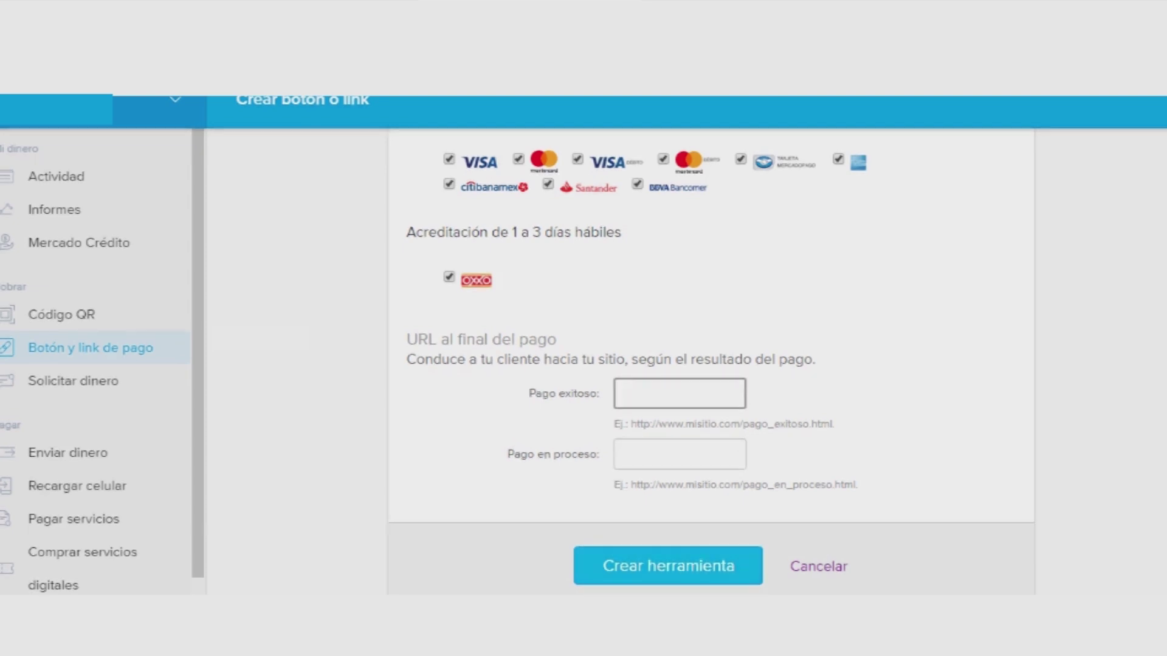
{"action": "left_click", "coordinate": [668, 565]}
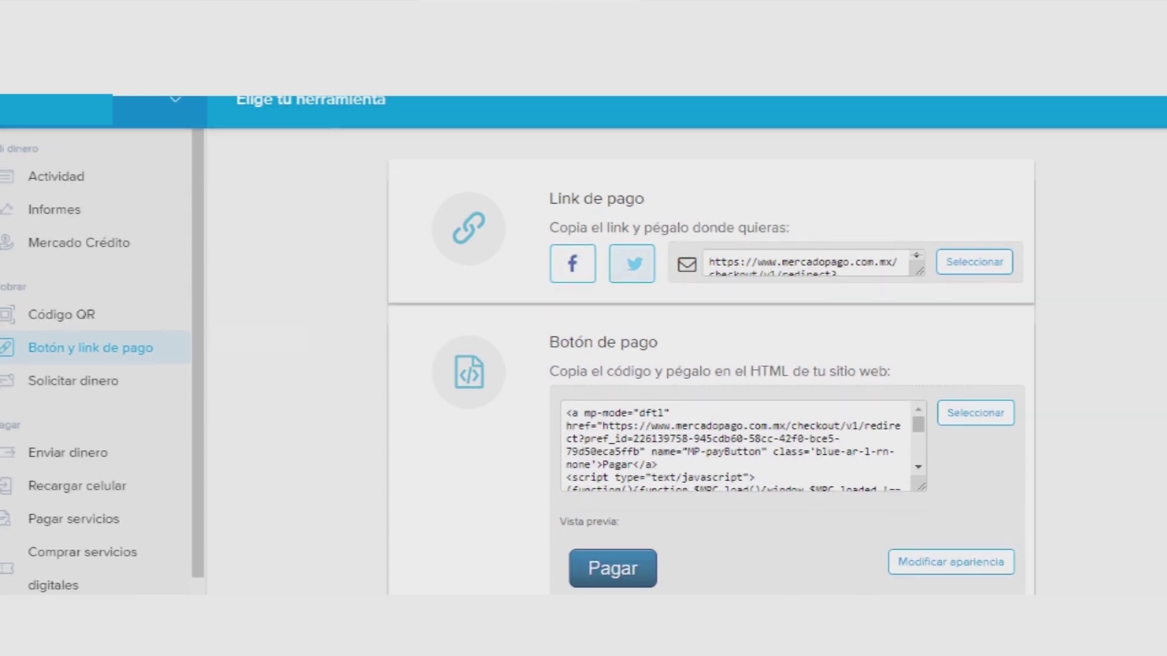
- Select the generated payment link and the payment button's HTML code in turn, and view the button preview
{"action": "left_click", "coordinate": [974, 262]}
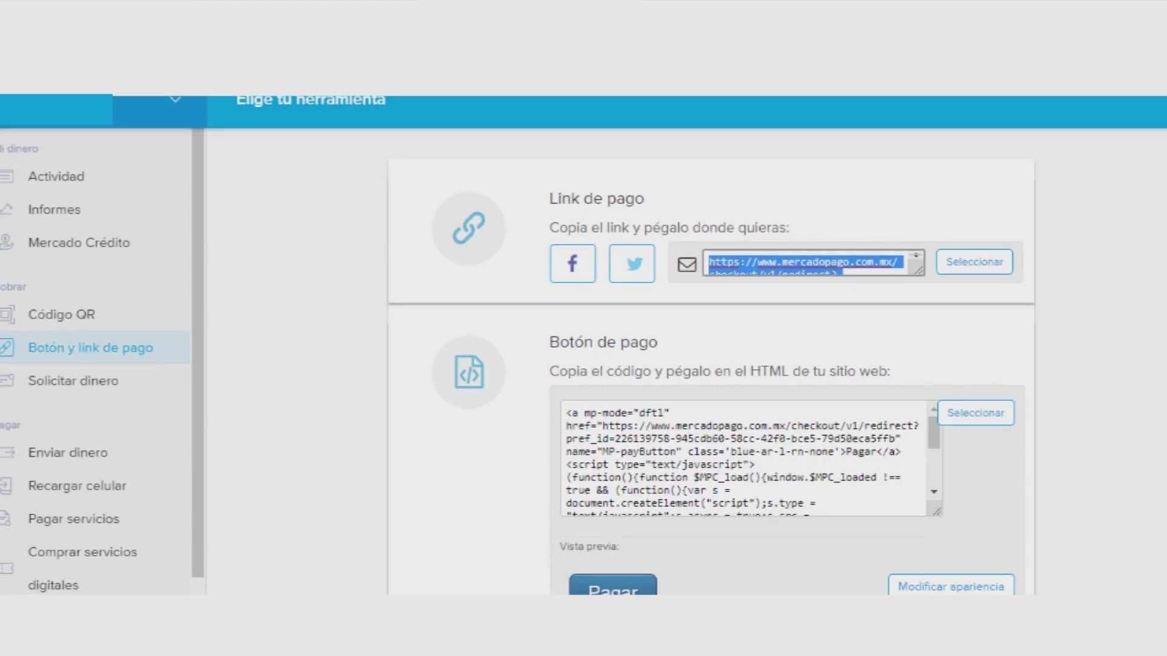
{"action": "scroll", "coordinate": [744, 459], "scroll_direction": "down", "scroll_amount": 1}
{"action": "left_click", "coordinate": [976, 412]}
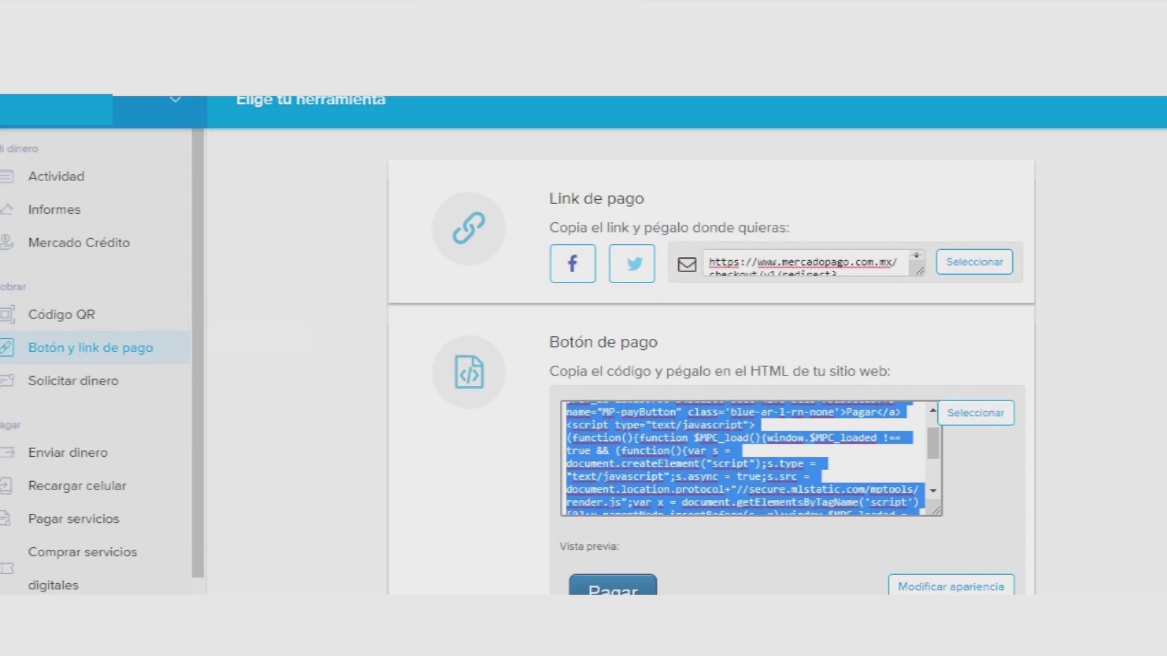
{"action": "scroll", "coordinate": [711, 362], "scroll_direction": "down", "scroll_amount": 2}
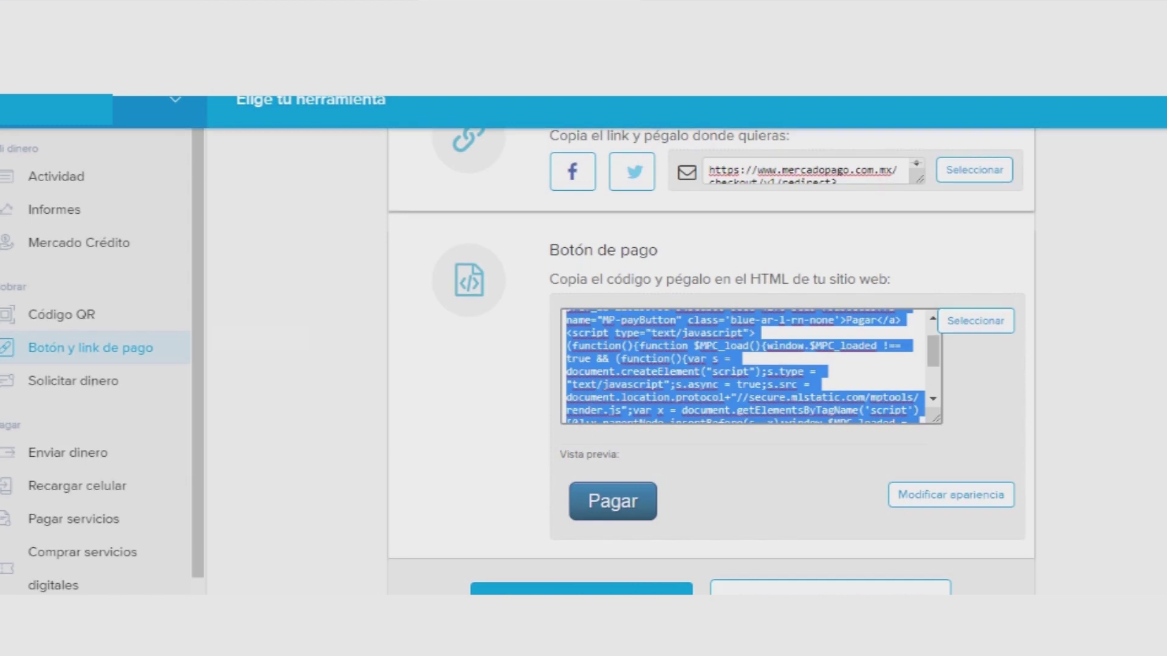
{"action": "scroll", "coordinate": [711, 362], "scroll_direction": "down", "scroll_amount": 1}
{"action": "scroll", "coordinate": [710, 361], "scroll_direction": "down", "scroll_amount": 1}
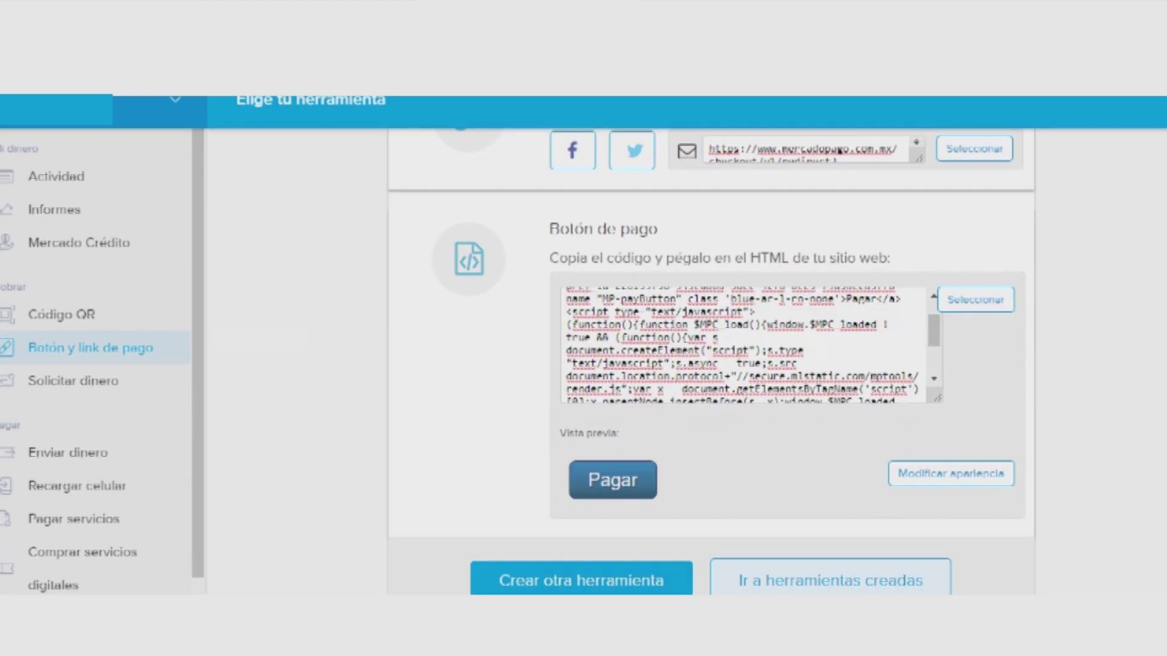
- Open the list of created payment tools and check the expiry date of the ZAPATOS entry
{"action": "left_click", "coordinate": [830, 580]}
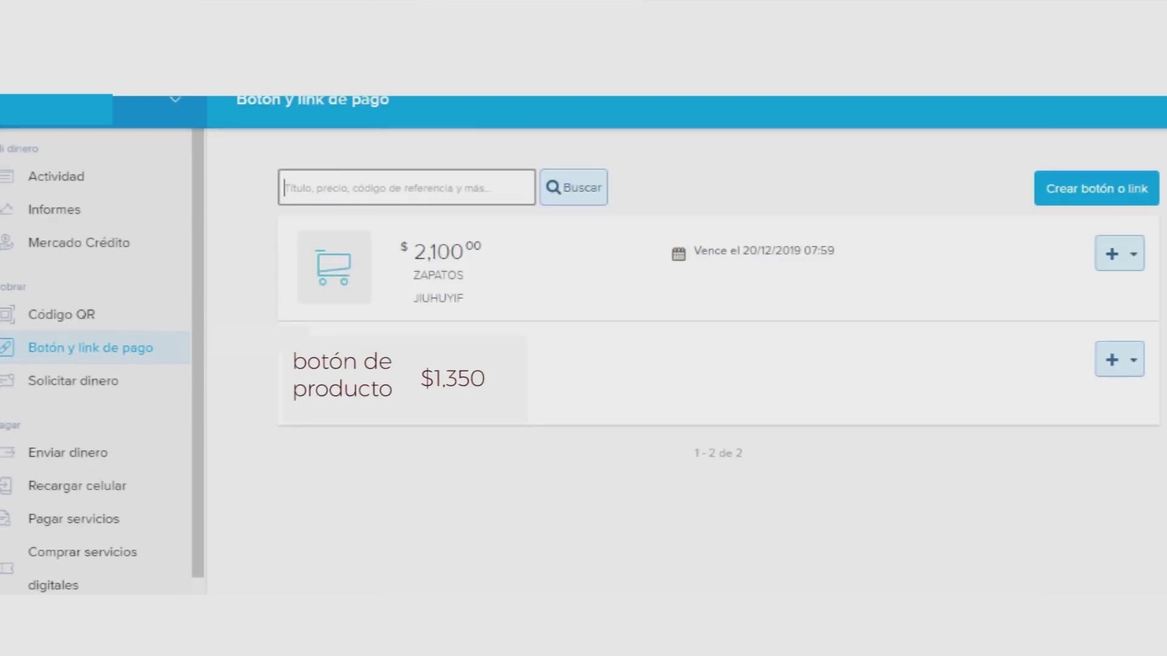
{"action": "left_click_drag", "start_coordinate": [707, 251], "coordinate": [834, 251]}
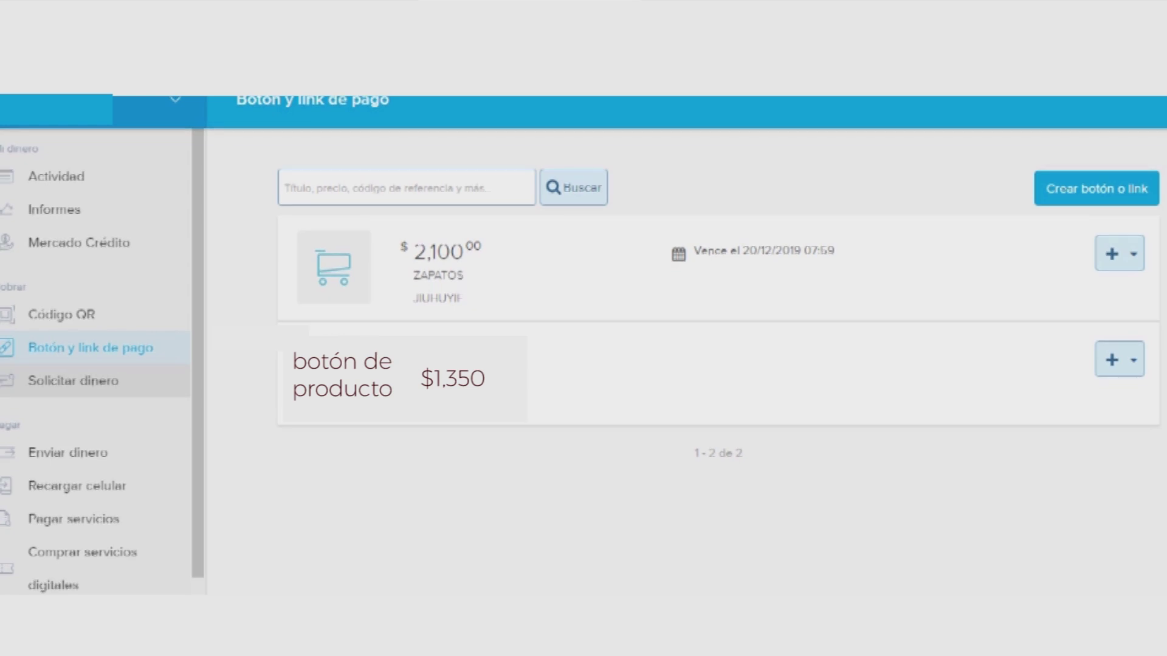
- Open the Solicitar dinero form and try an amount of 7678, then shorten it to 7
{"action": "left_click", "coordinate": [73, 380]}
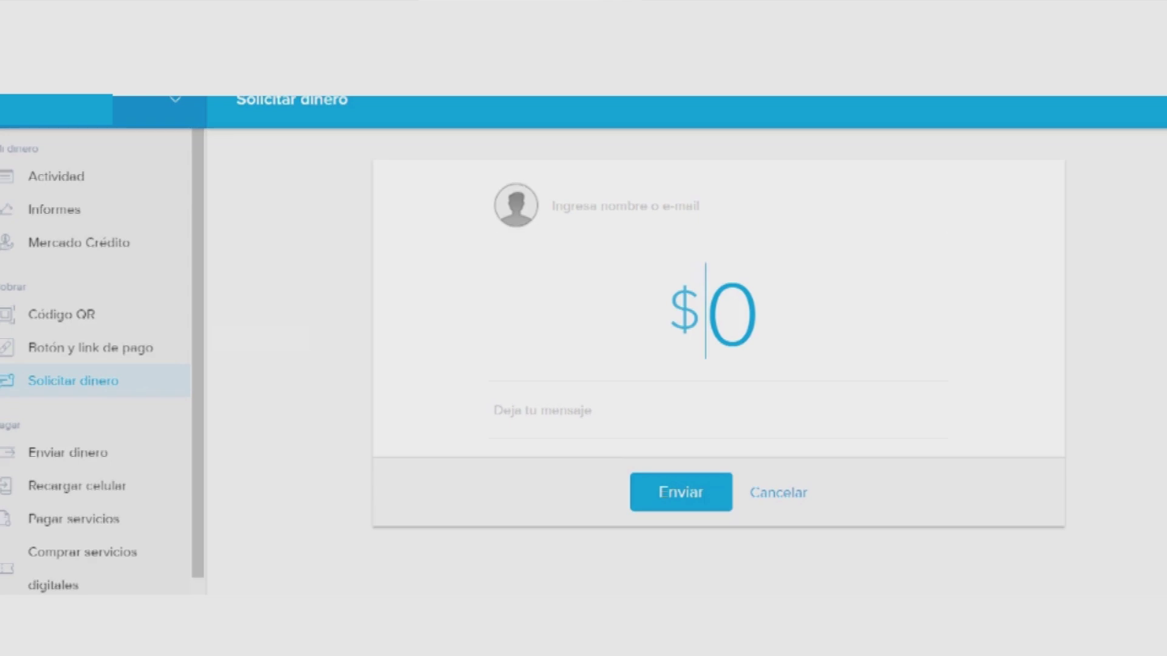
{"action": "type", "text": "7678"}
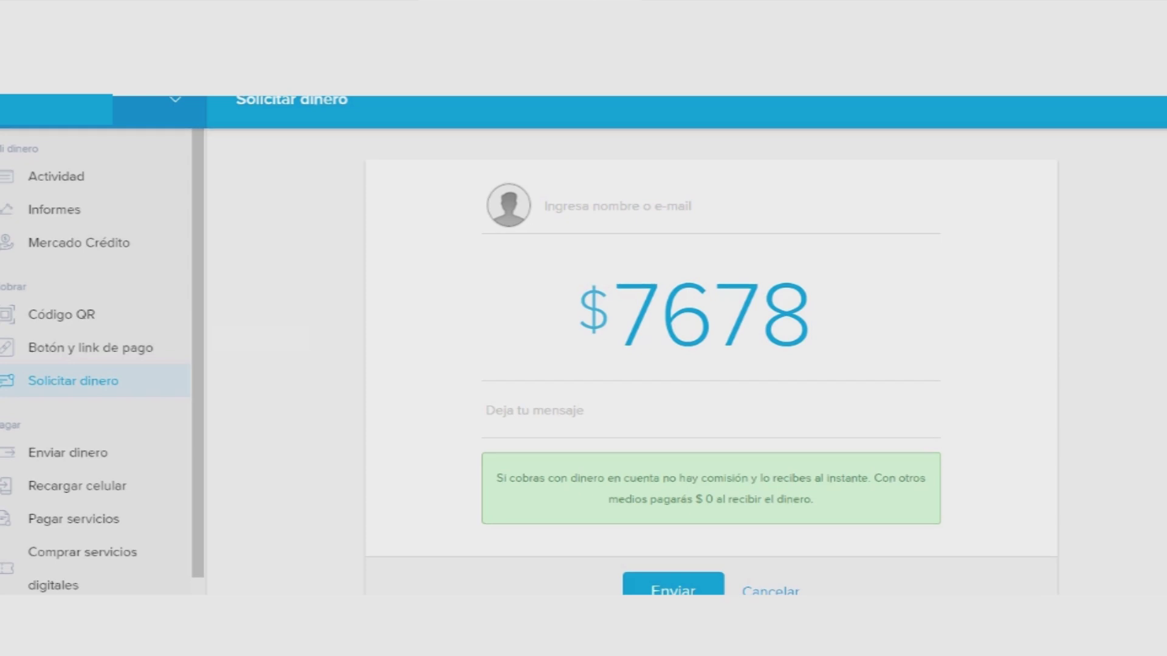
{"action": "key", "text": "BackSpace"}
{"action": "key", "text": "BackSpace"}
{"action": "key", "text": "BackSpace"}
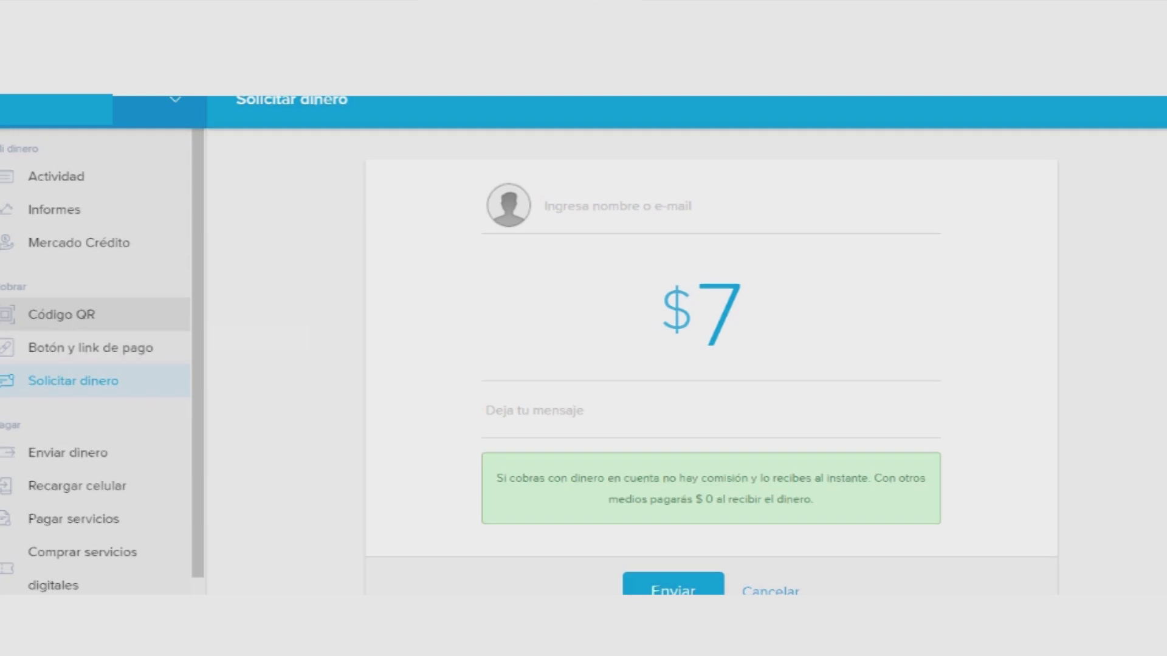
- View the Enviar dinero, Recargar celular and Pagar servicios pages one after another
{"action": "scroll", "coordinate": [92, 314], "scroll_direction": "down", "scroll_amount": 1}
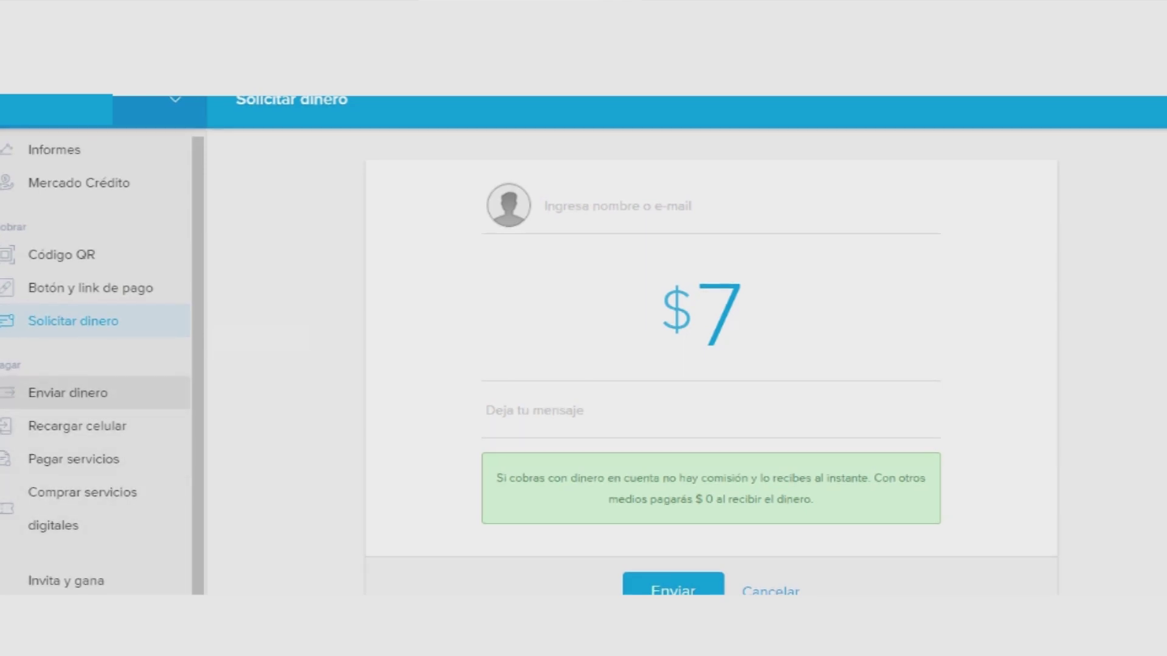
{"action": "left_click", "coordinate": [68, 393]}
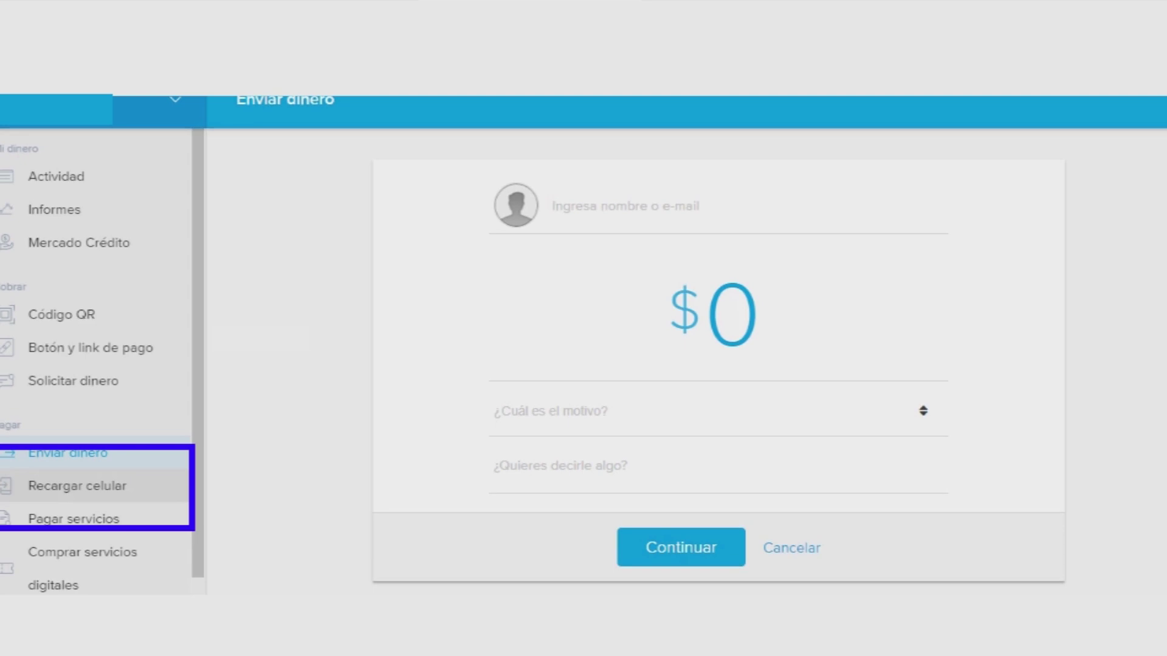
{"action": "left_click", "coordinate": [77, 485]}
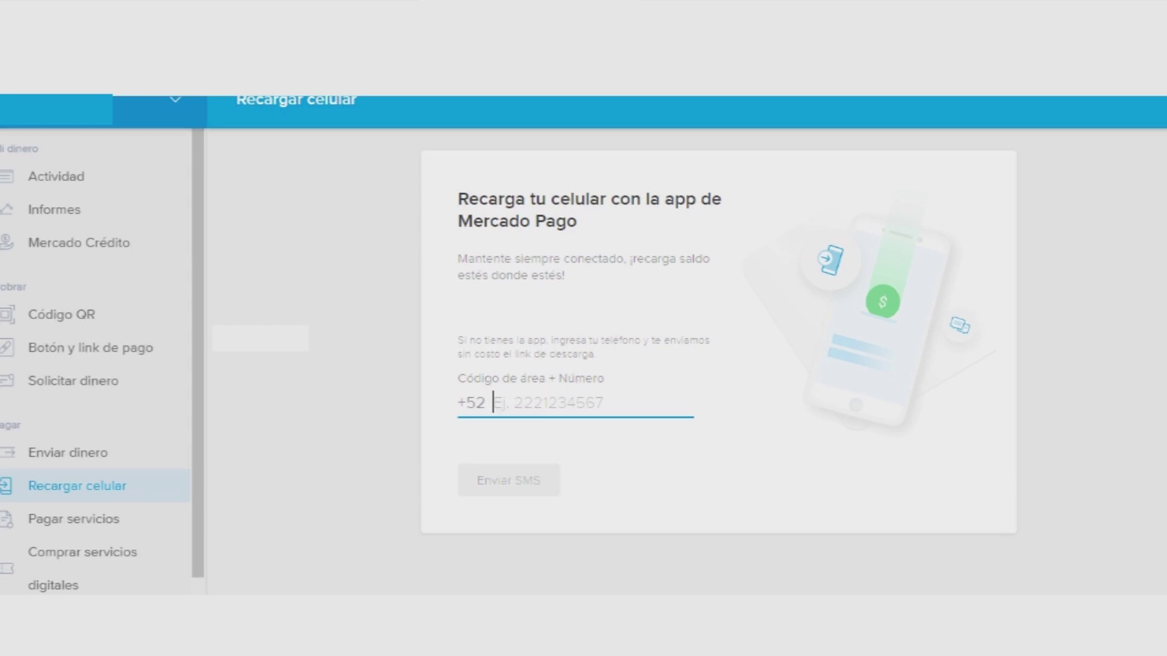
{"action": "left_click", "coordinate": [74, 519]}
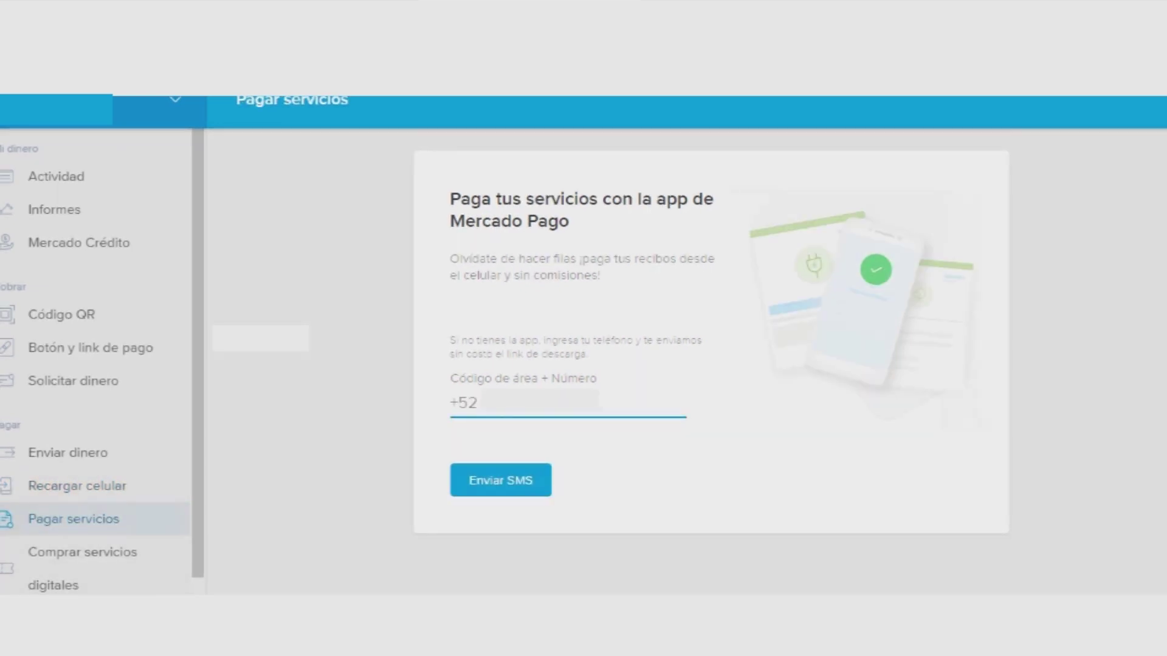
- Open the account configuration and look through its business data, personal data, billing, bank accounts and the sections below
{"action": "left_click", "coordinate": [82, 552]}
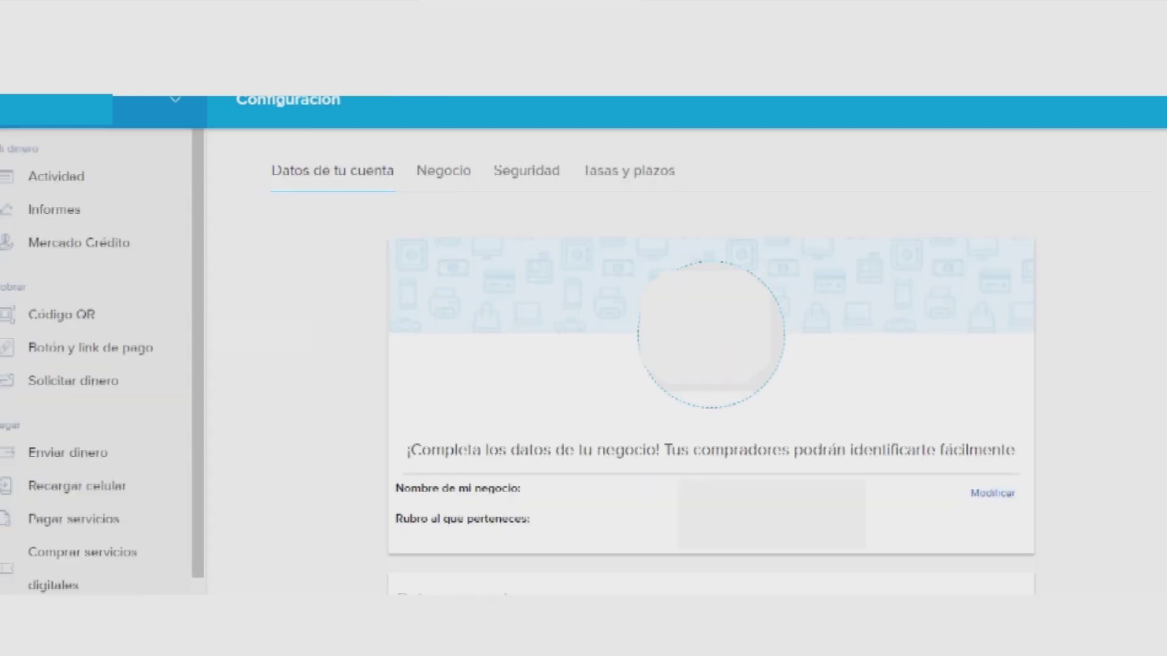
{"action": "scroll", "coordinate": [711, 365], "scroll_direction": "down", "scroll_amount": 5}
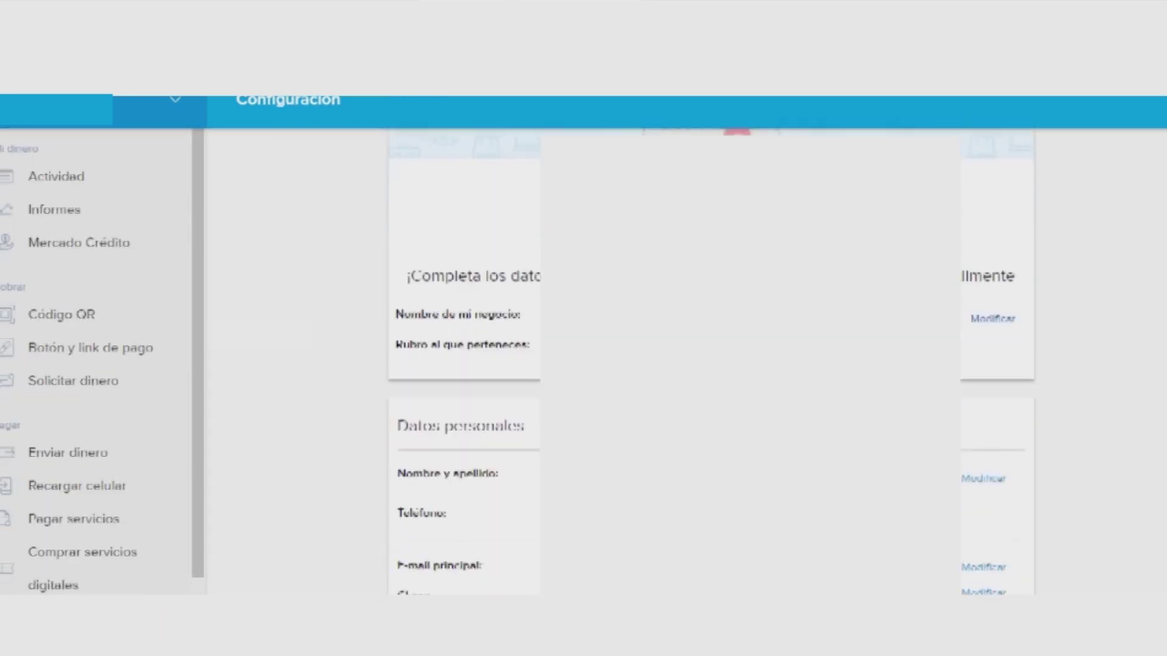
{"action": "scroll", "coordinate": [711, 365], "scroll_direction": "down", "scroll_amount": 3}
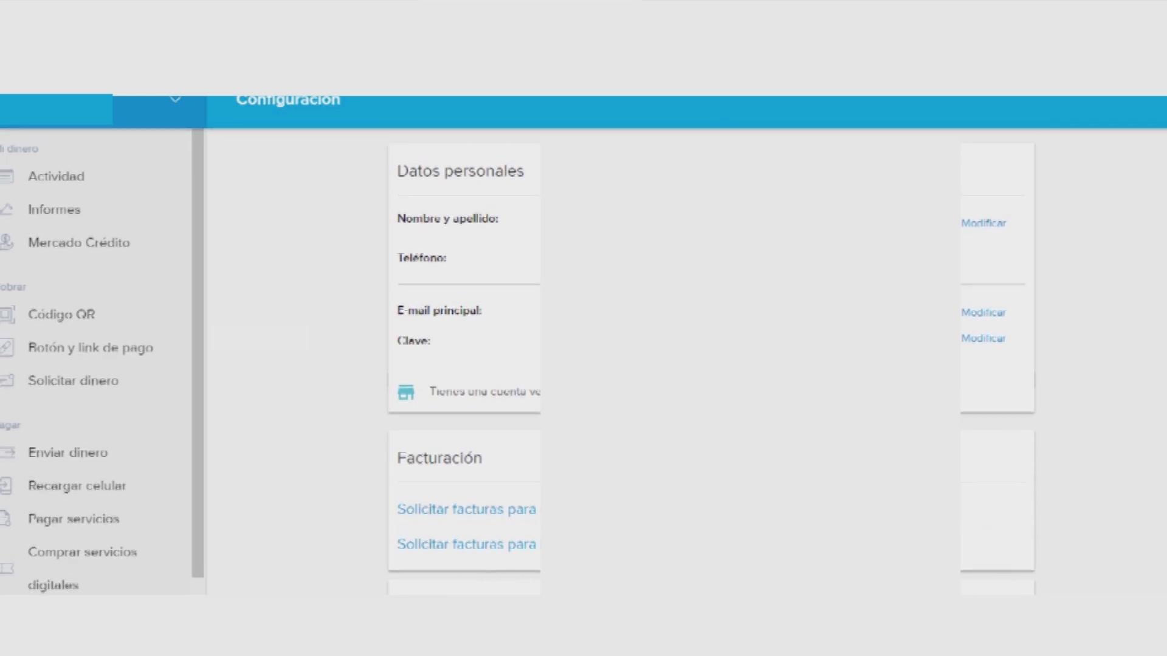
{"action": "scroll", "coordinate": [711, 365], "scroll_direction": "down", "scroll_amount": 7}
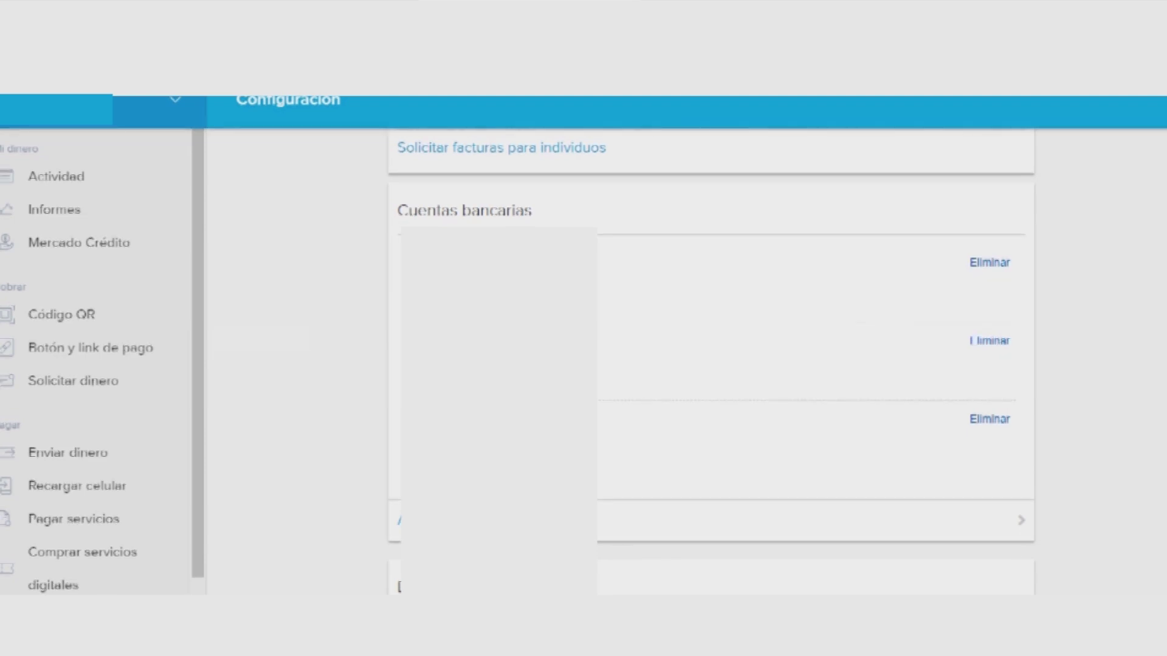
{"action": "scroll", "coordinate": [711, 365], "scroll_direction": "down", "scroll_amount": 4}
{"action": "scroll", "coordinate": [711, 364], "scroll_direction": "down", "scroll_amount": 2}
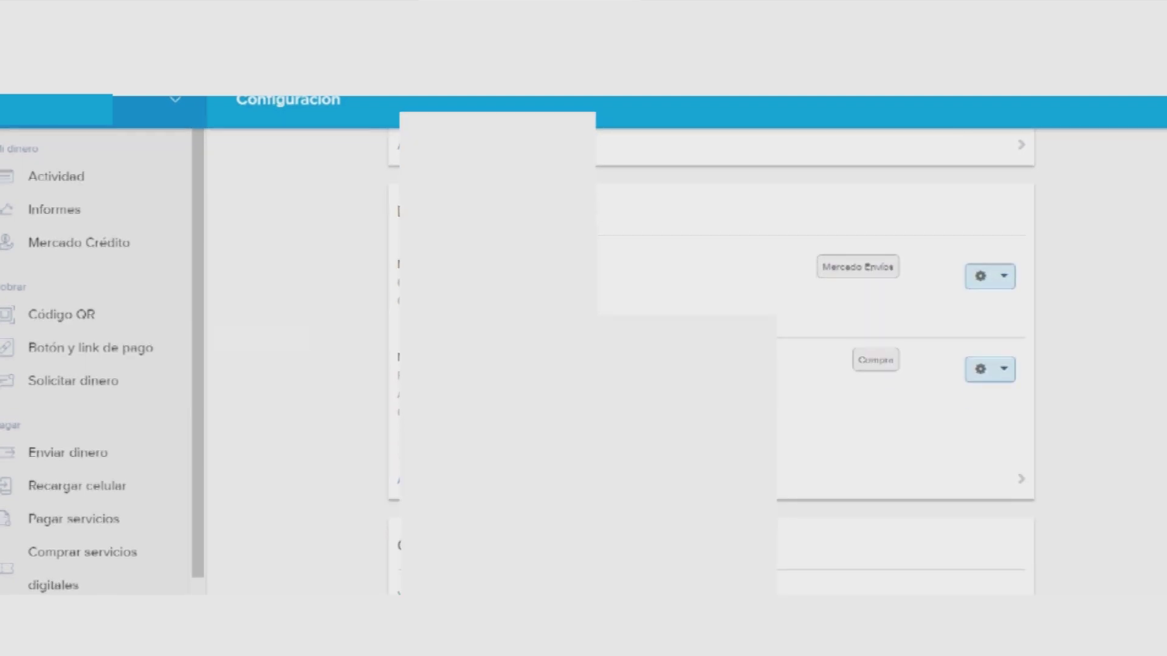